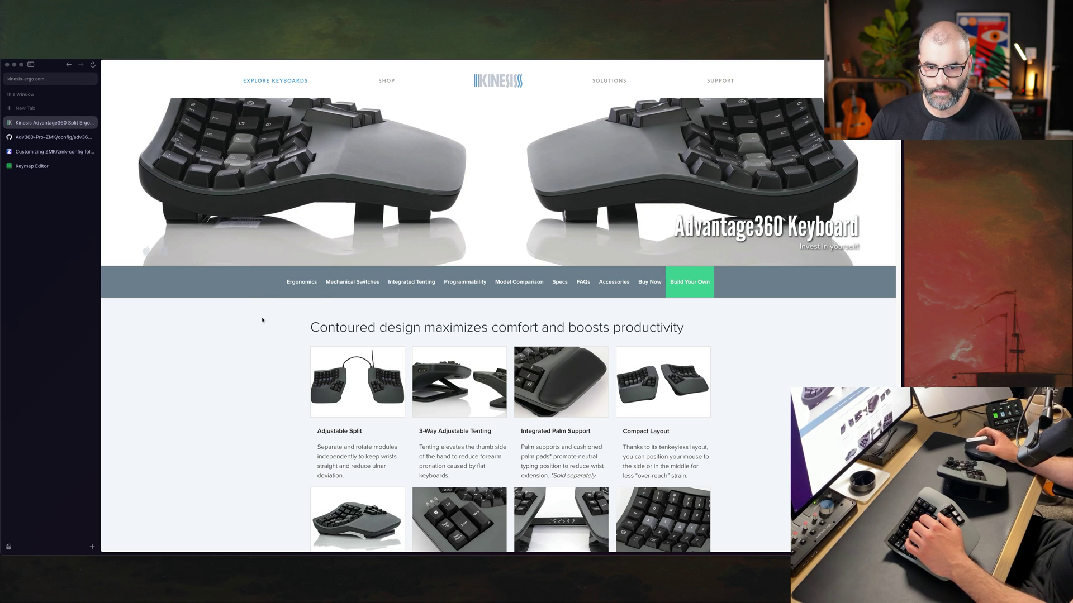
scroll(252, 327, down, 3)
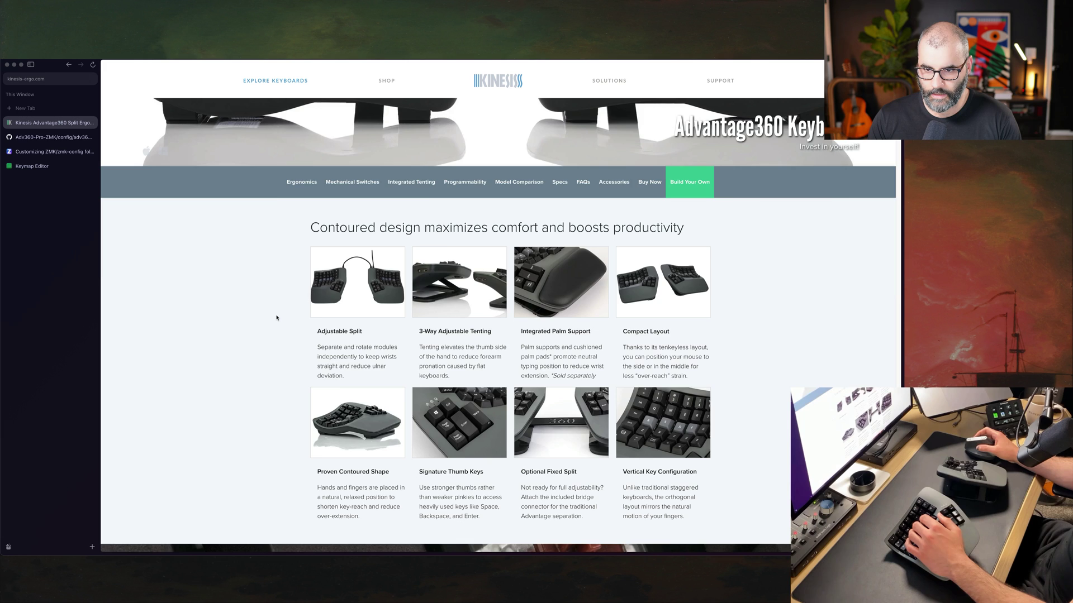
scroll(276, 318, up, 3)
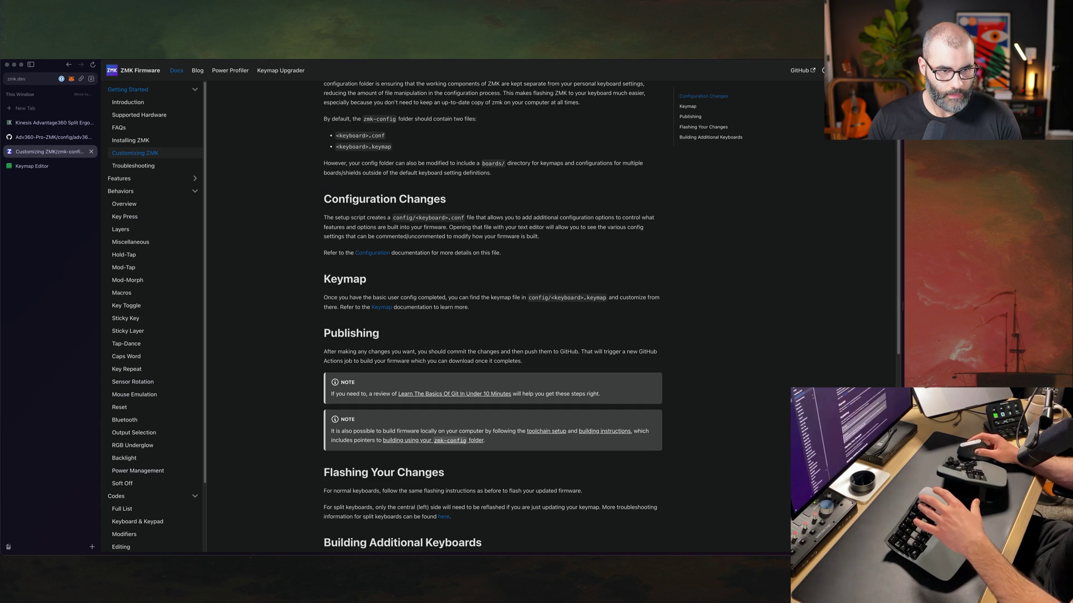
Step: Open the ZMK Firmware documentation from the site's home page and bring up its Behaviors overview
click(53, 152)
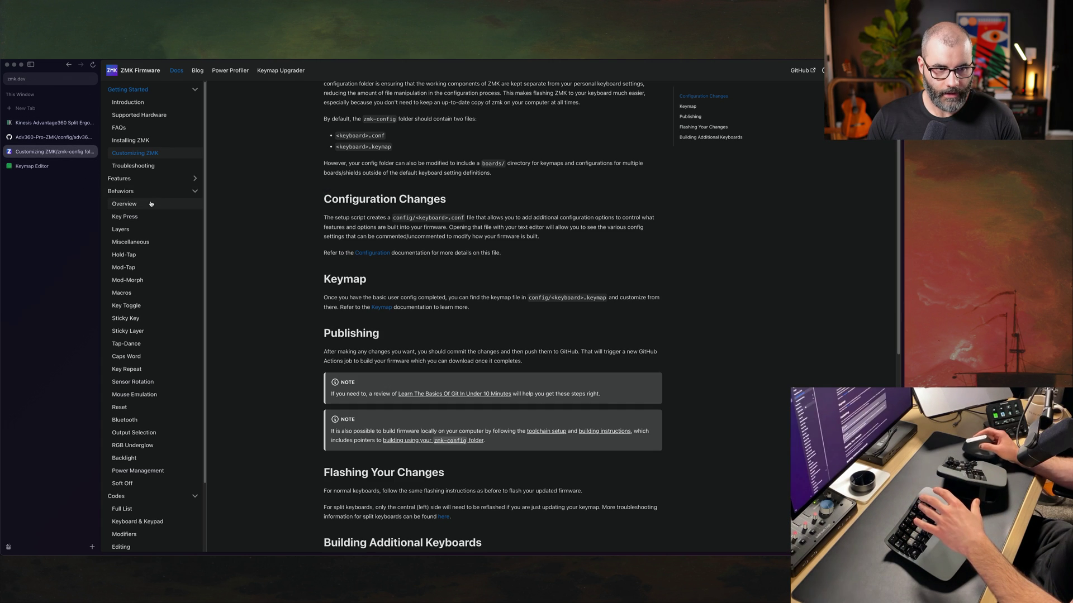
click(139, 70)
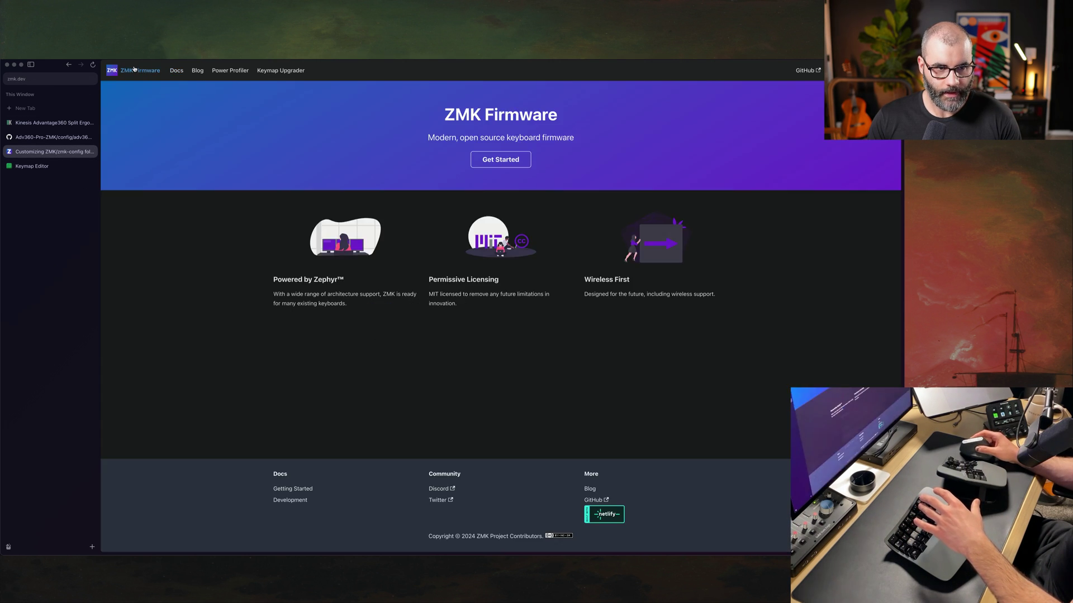
click(176, 71)
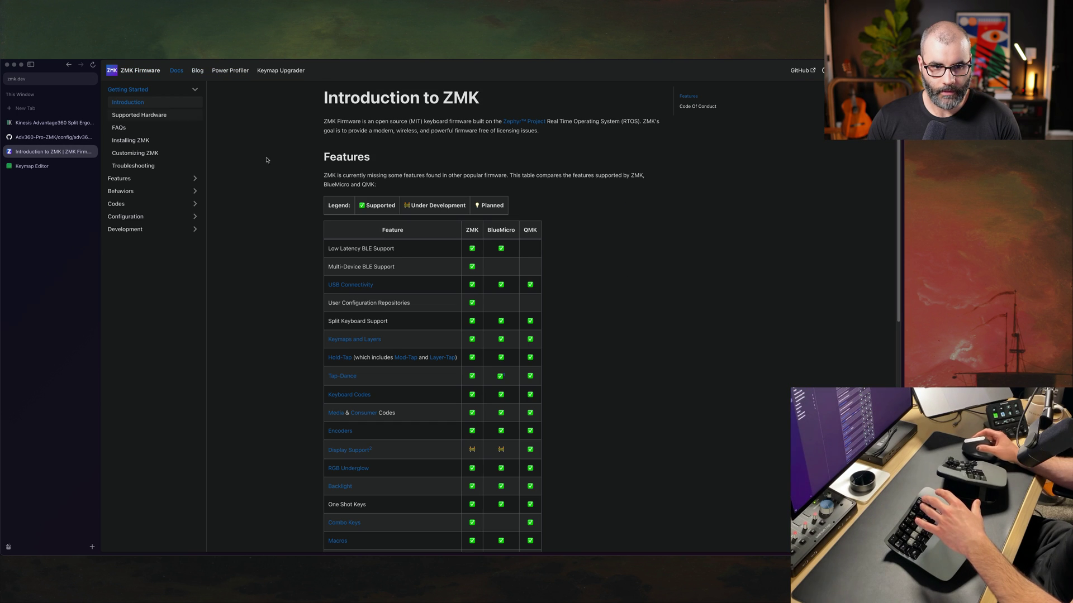
click(134, 191)
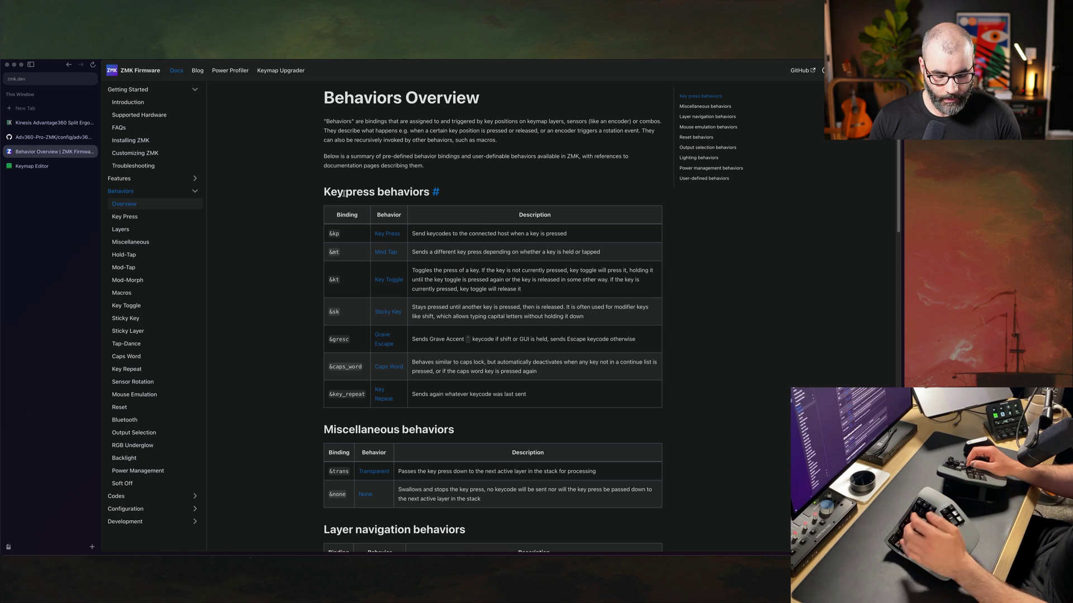
Step: Switch to the terminal, cycle through tmux windows 1, 2 and 3, go back to window 1, and return to the browser
key(super+Tab)
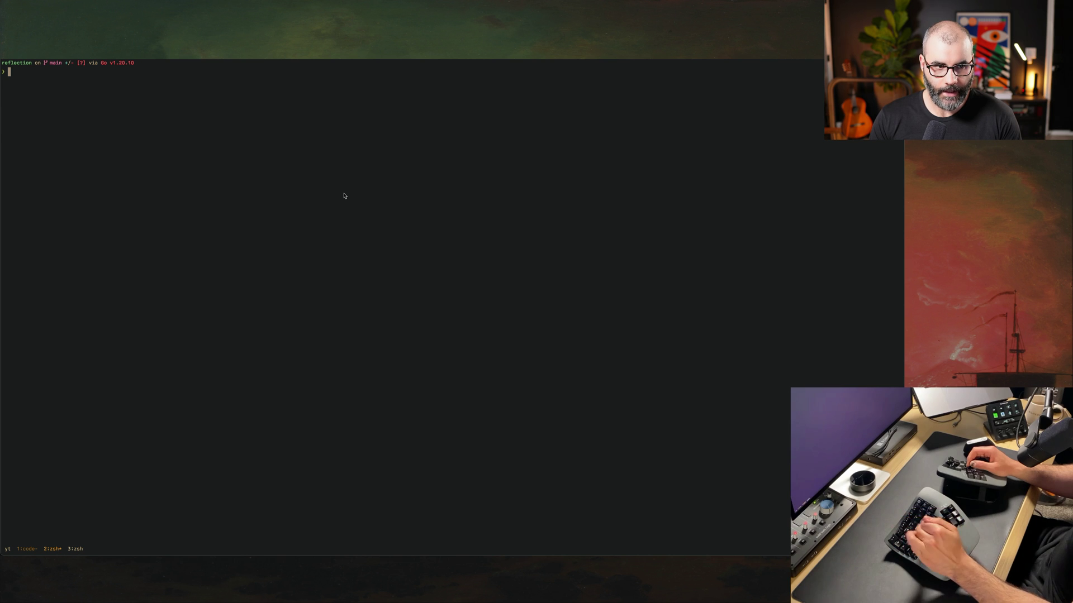
key(super+Tab)
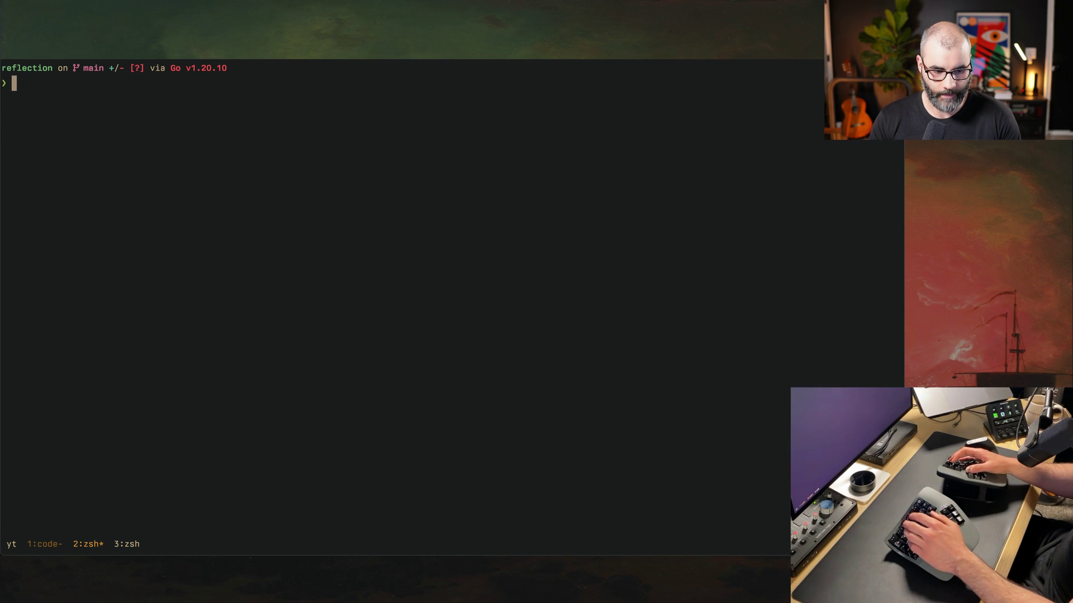
key(ctrl+b)
key(1)
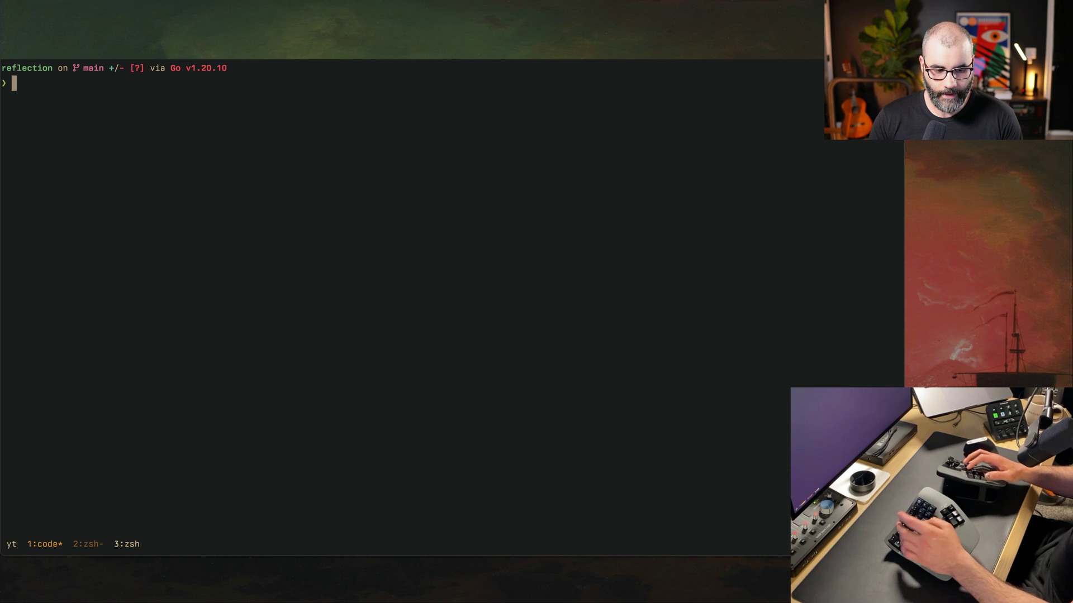
key(ctrl+b)
text(2)
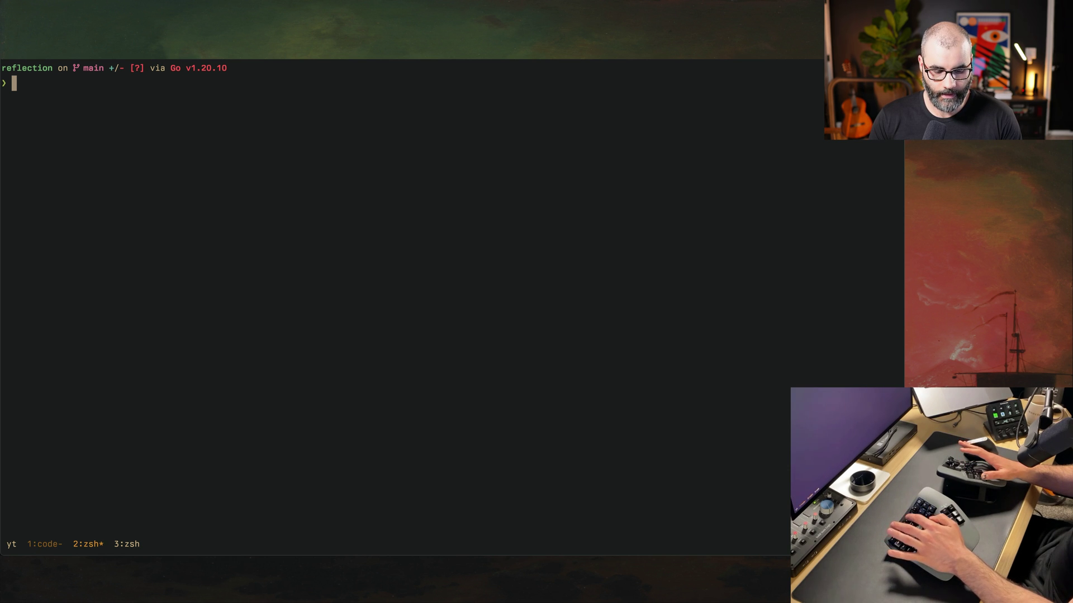
text(3)
key(ctrl+b)
key(3)
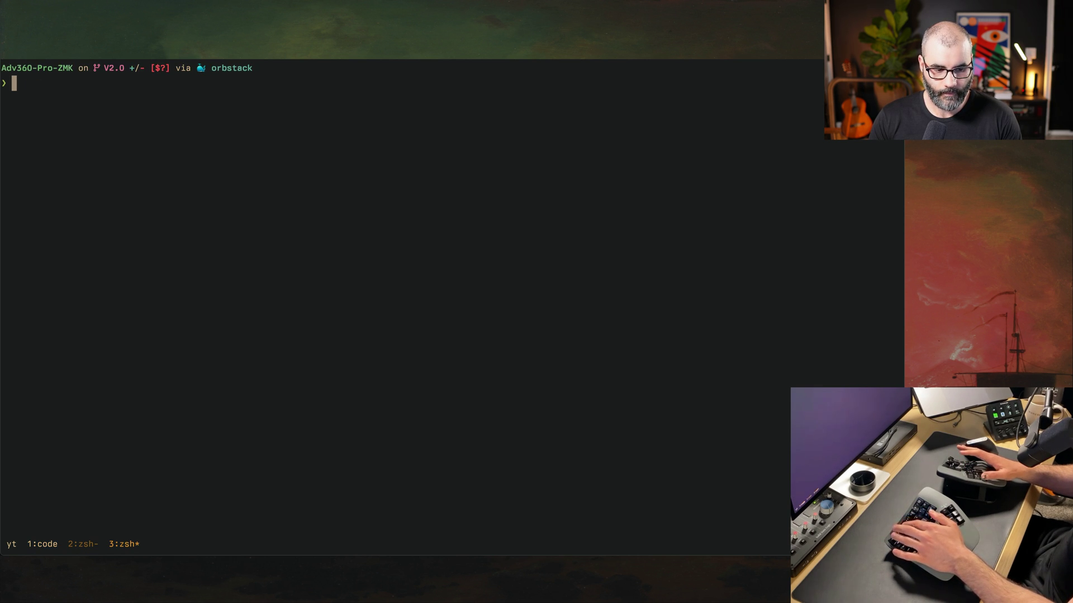
key(ctrl+b)
key(1)
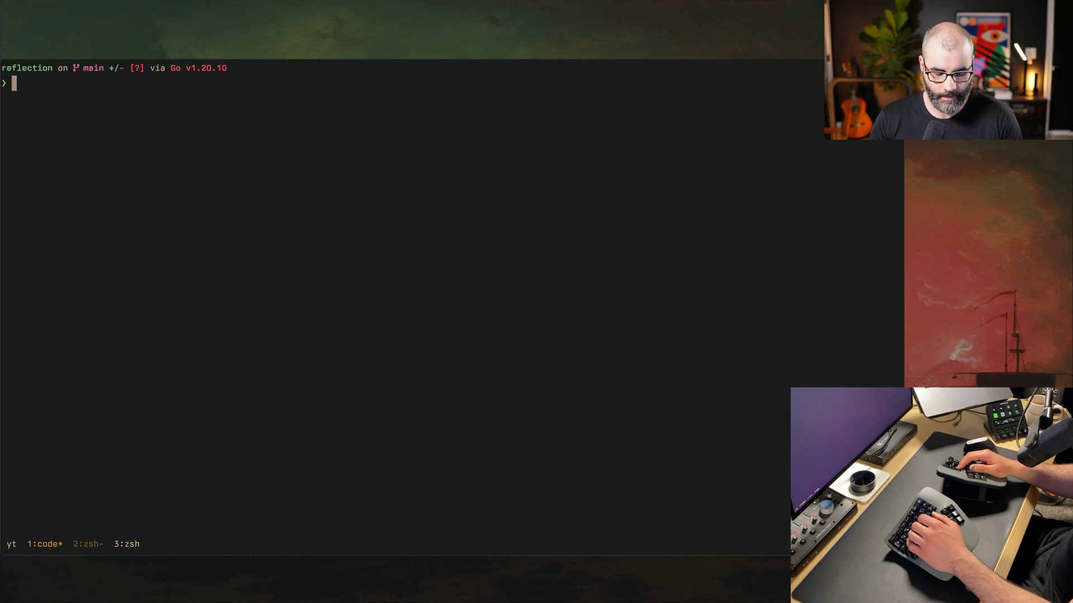
key(super+Tab)
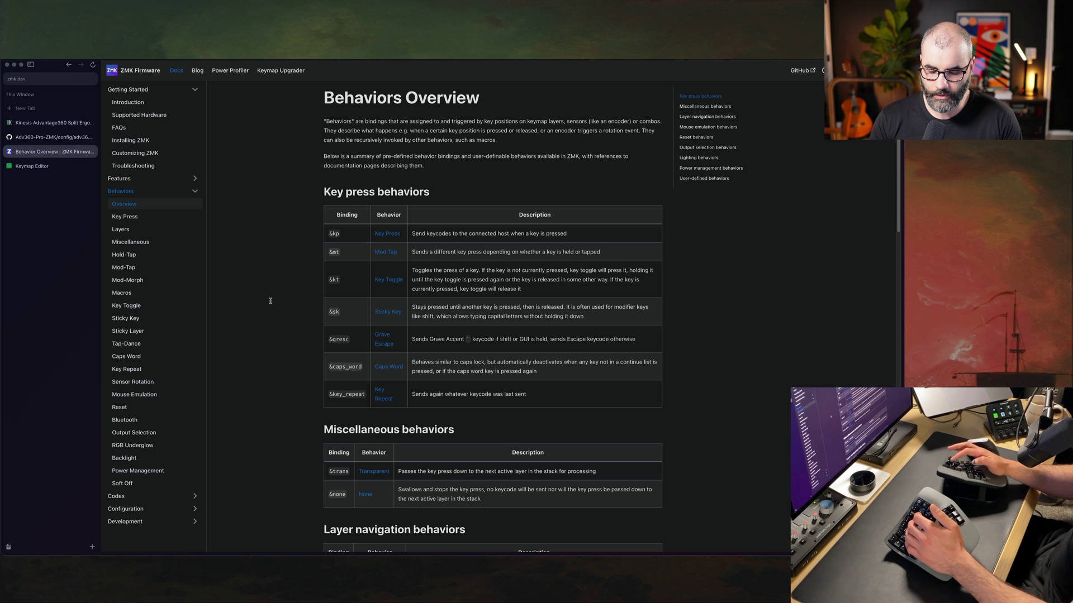
key(super+space)
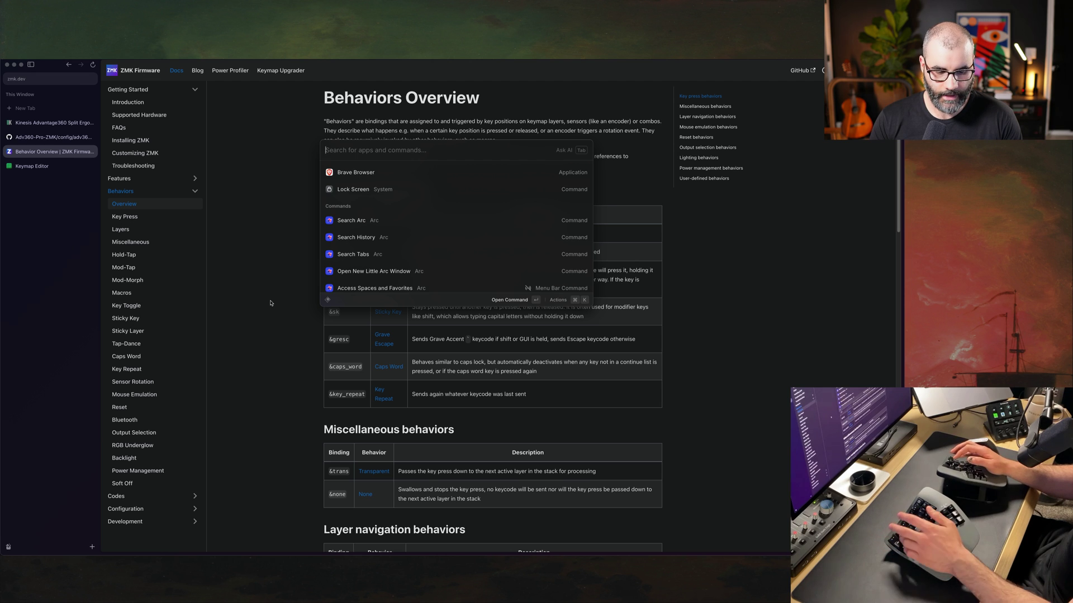
key(Escape)
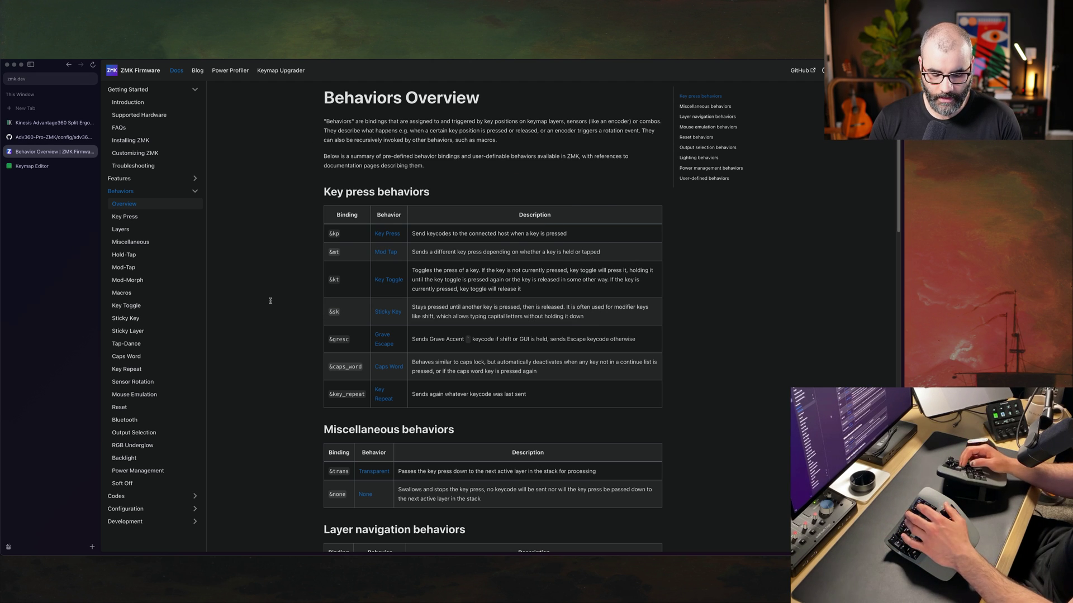
key(super+space)
key(Escape)
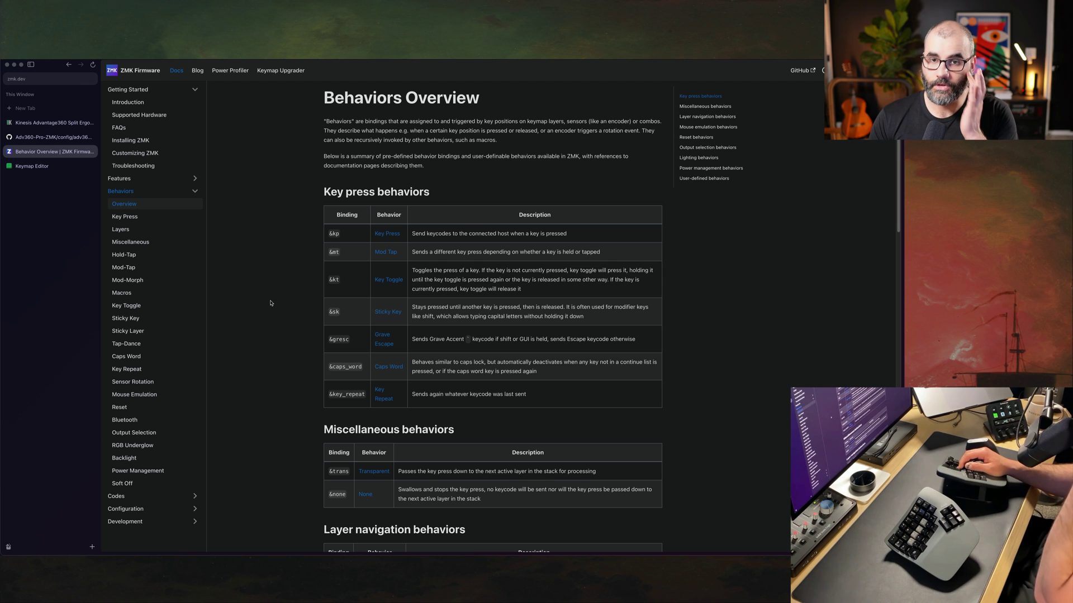
Step: View the adv360.keymap file in the config folder of the KinesisCorporation Adv360-Pro-ZMK repository
key(ctrl+Tab)
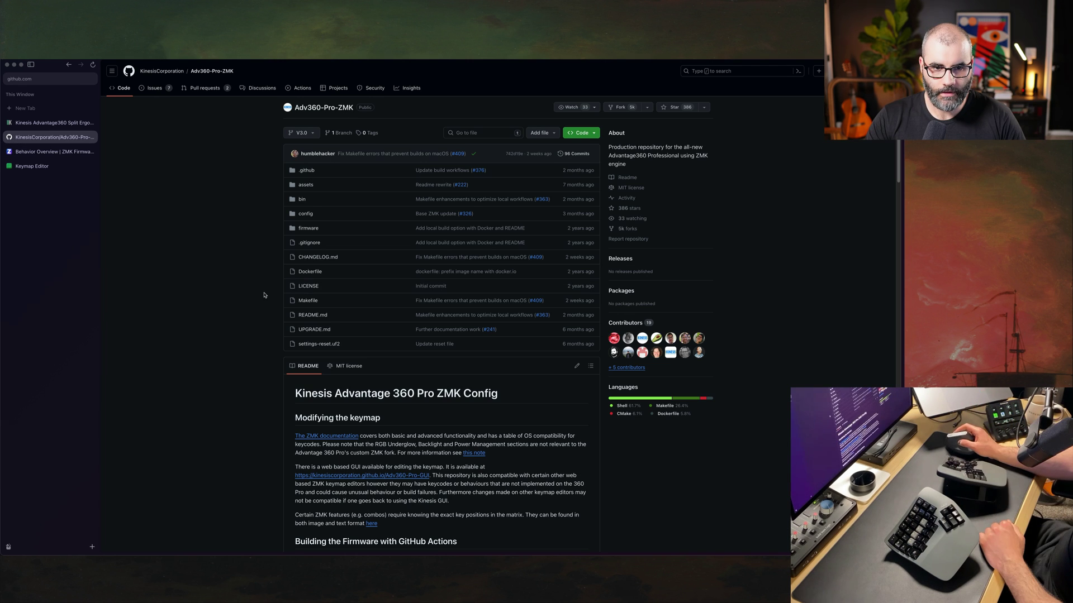
click(306, 214)
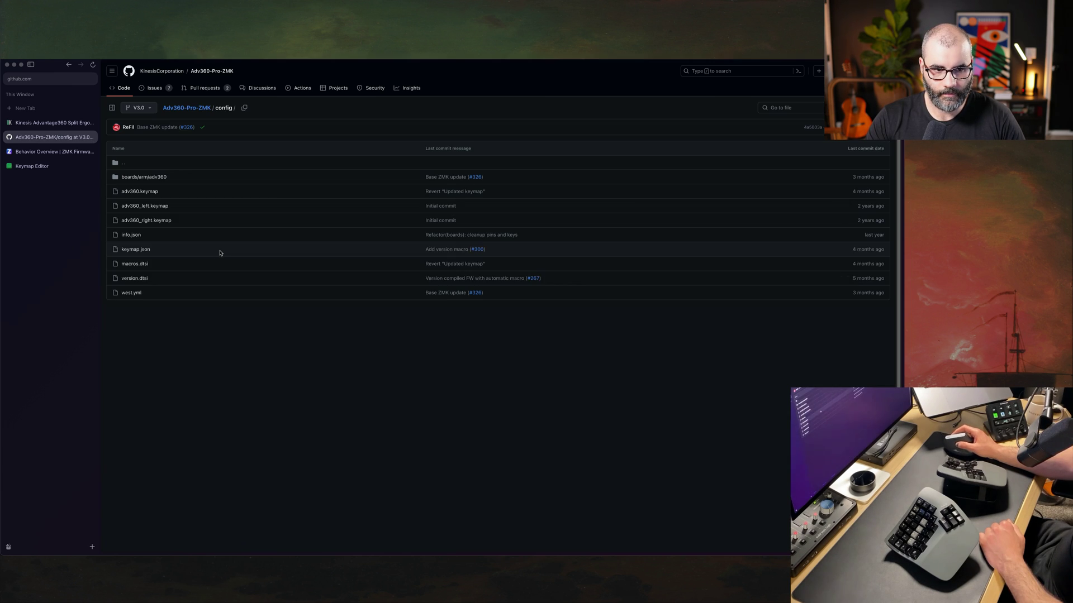
click(140, 191)
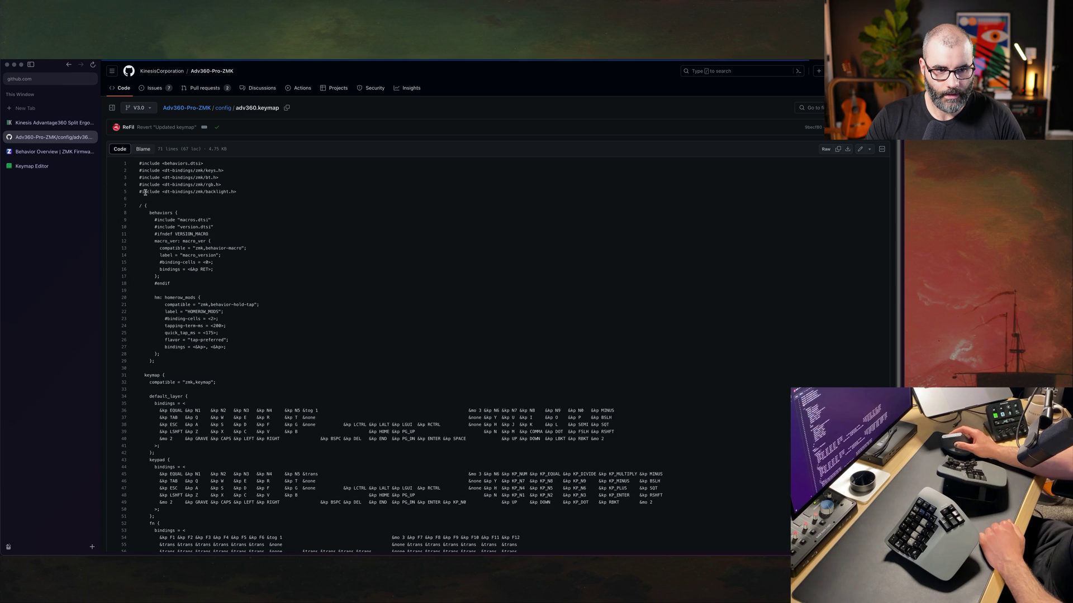
click(471, 229)
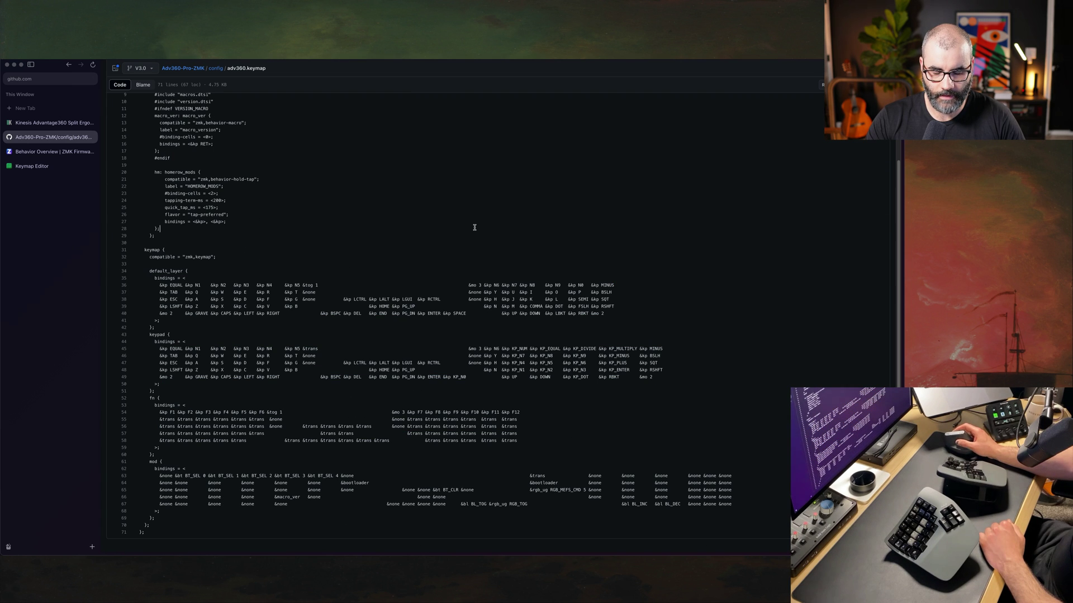
Step: View the Kinesis web keymap GUI linked in the Adv360-Pro-ZMK repository's README and close it
double_click(68, 64)
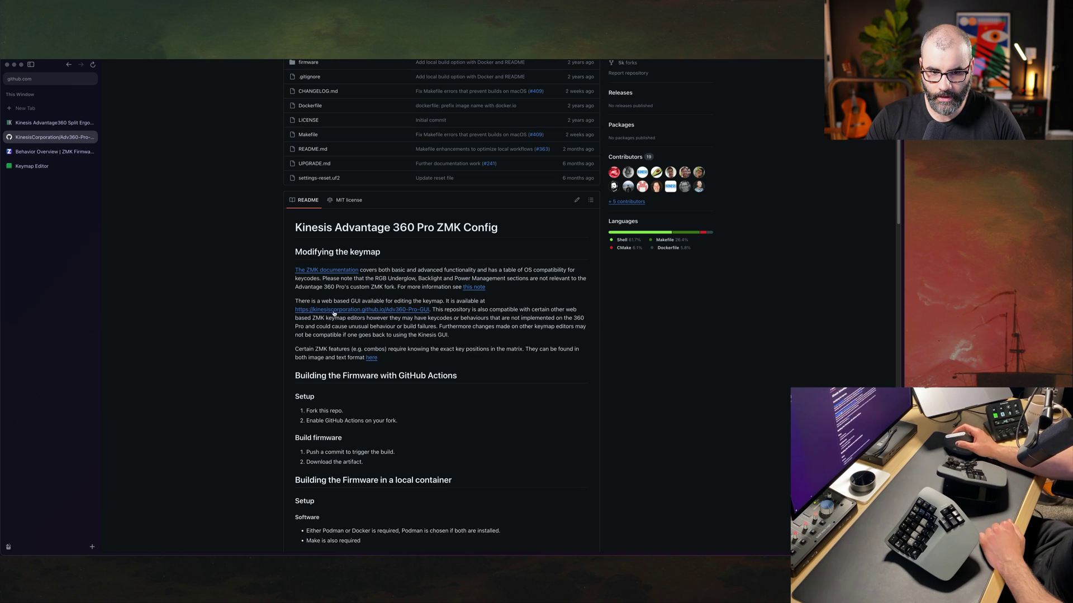
click(334, 310)
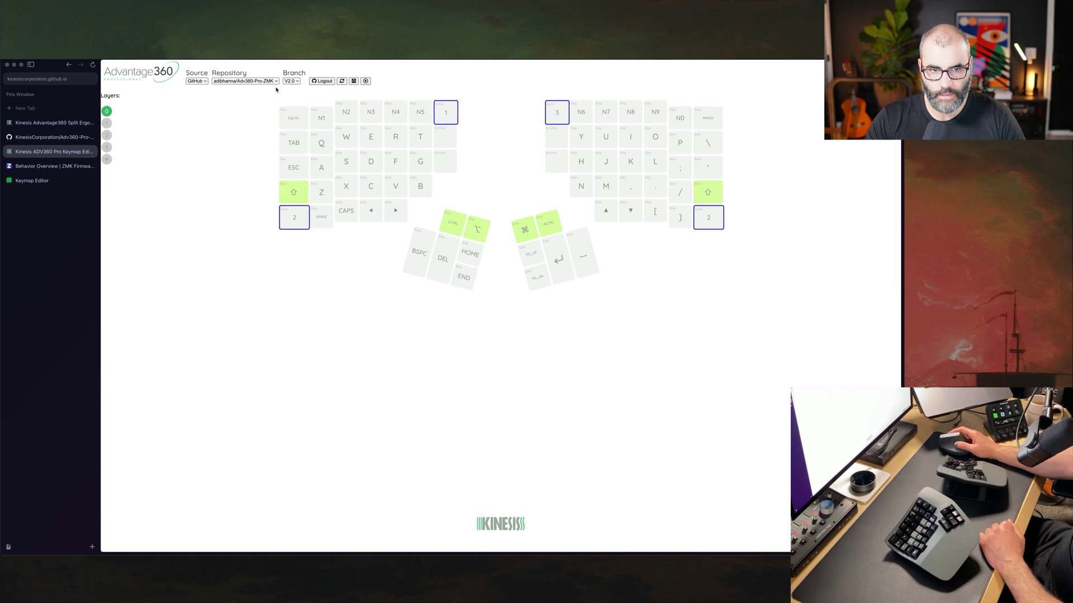
click(214, 122)
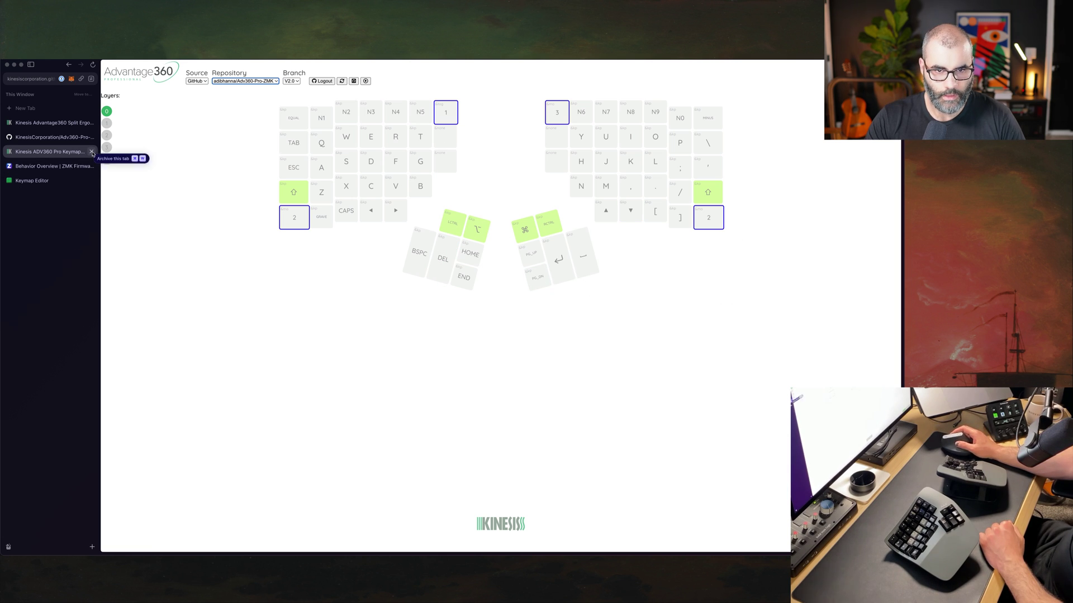
click(92, 152)
Step: In the Keymap Editor, inspect the bindings of two left thumb keys on the default layer without changing them
click(33, 166)
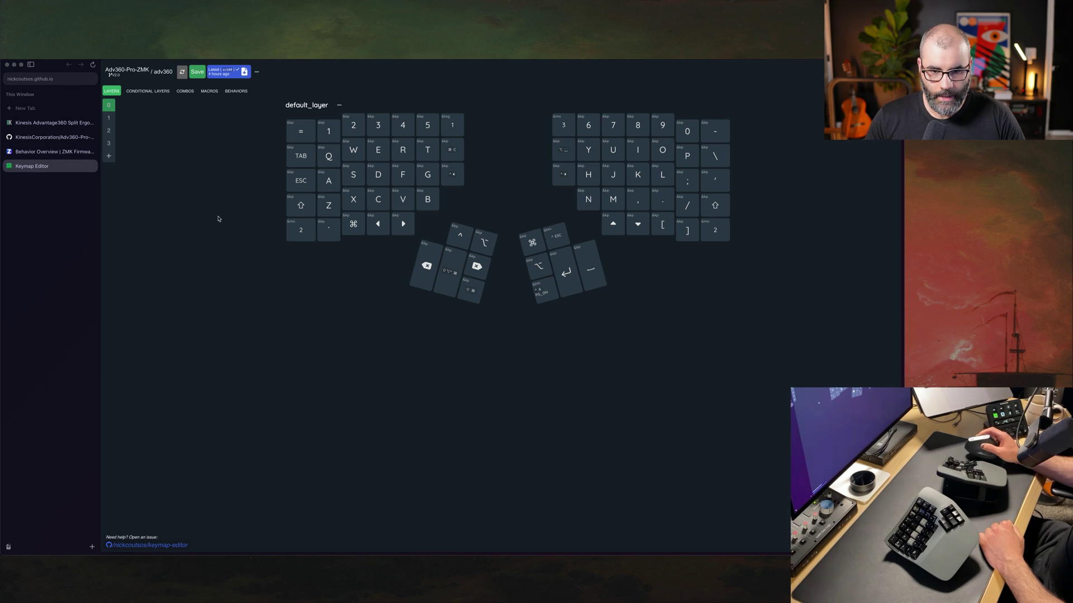
click(448, 291)
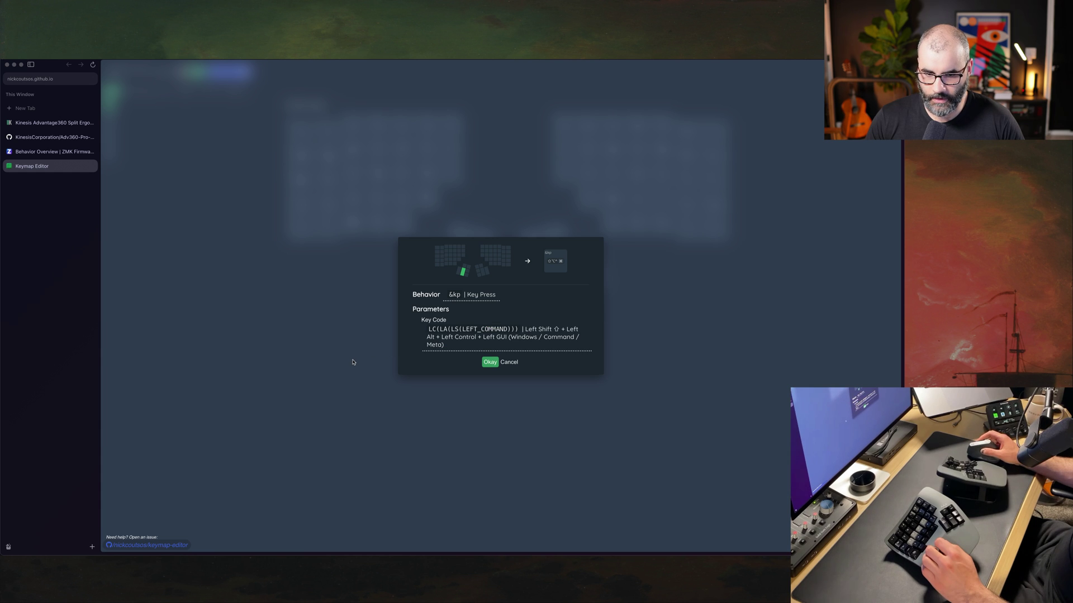
key(Escape)
click(472, 299)
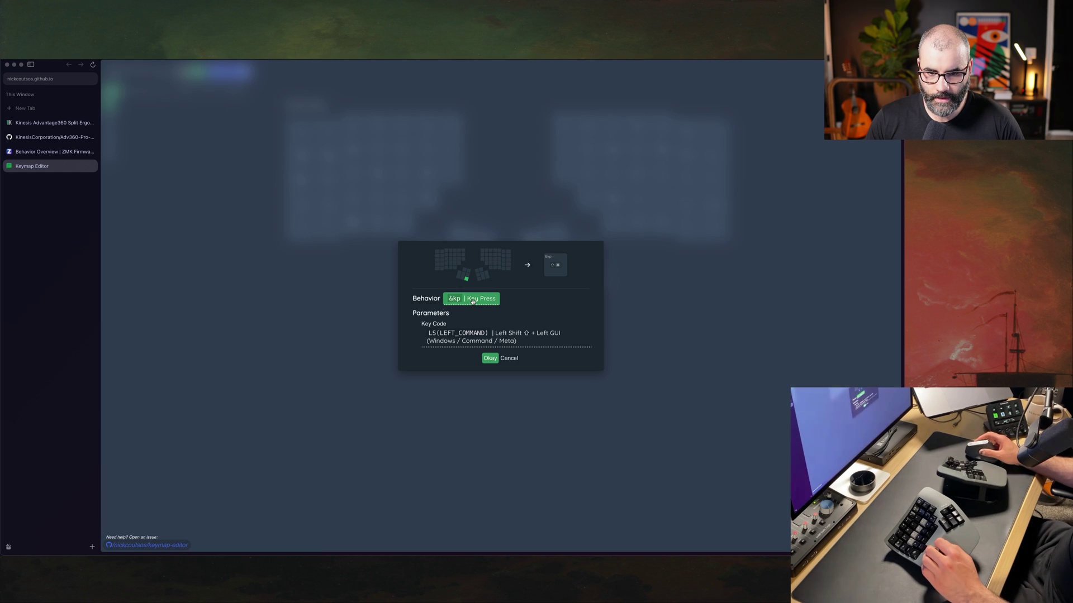
key(Escape)
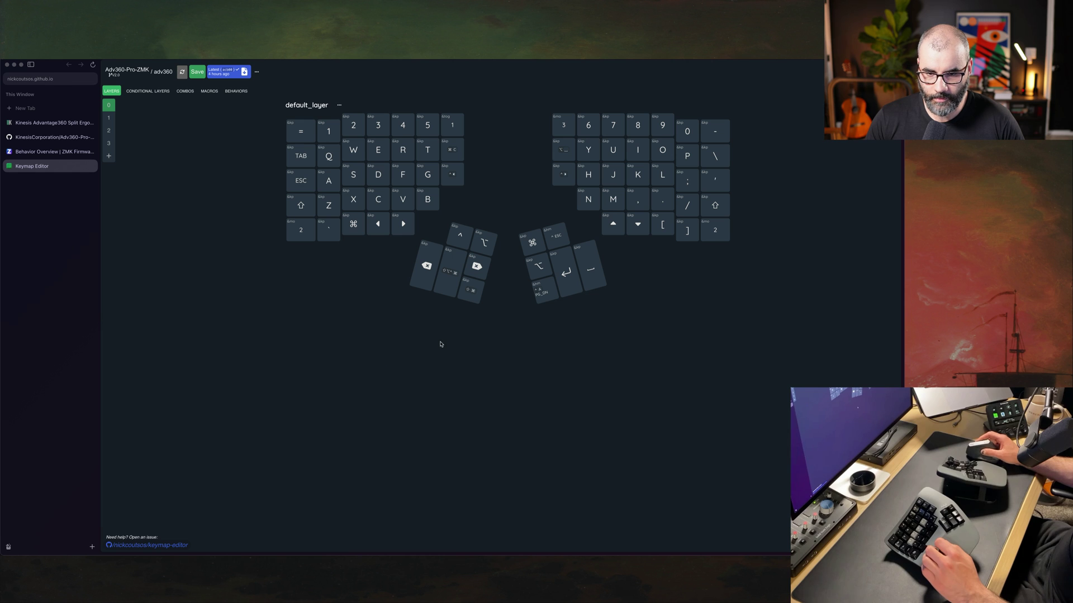
Step: Inspect the hold and tap bindings of the right thumb cluster's Page Down and Escape keys without changing them
click(542, 290)
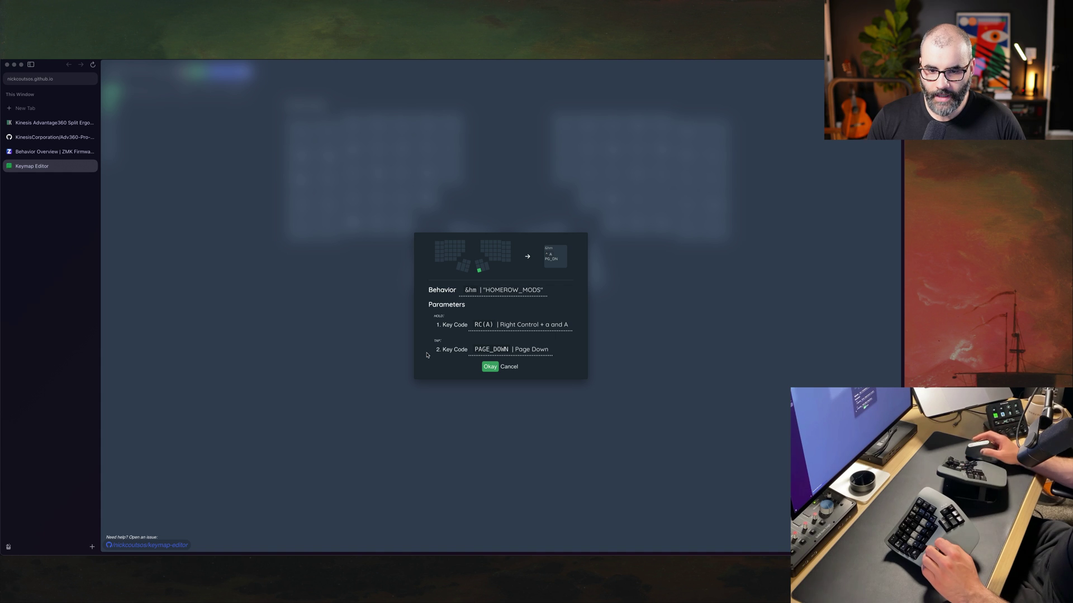
click(515, 367)
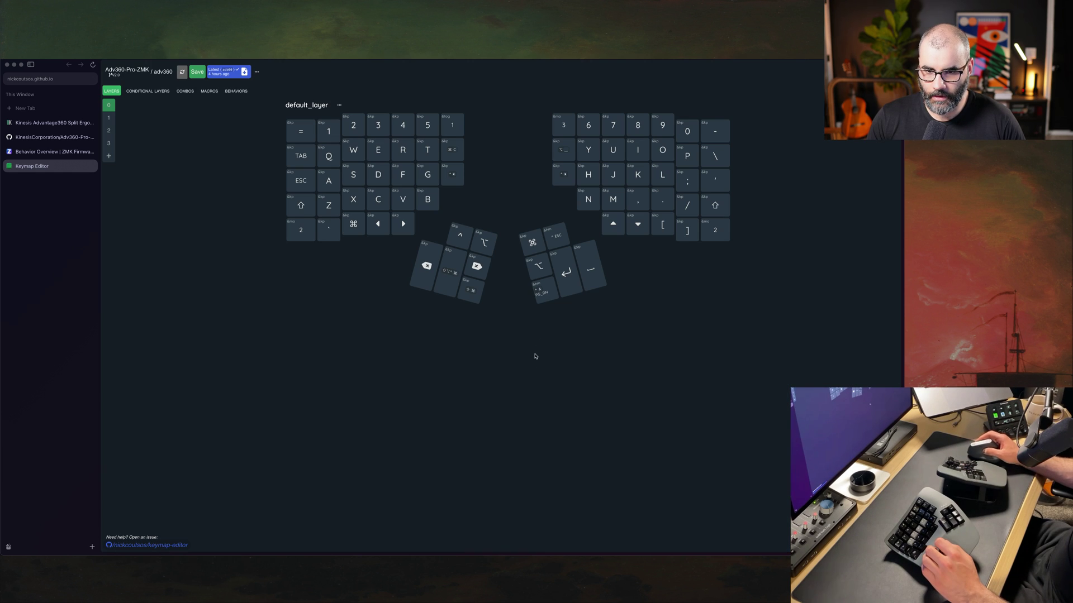
click(554, 238)
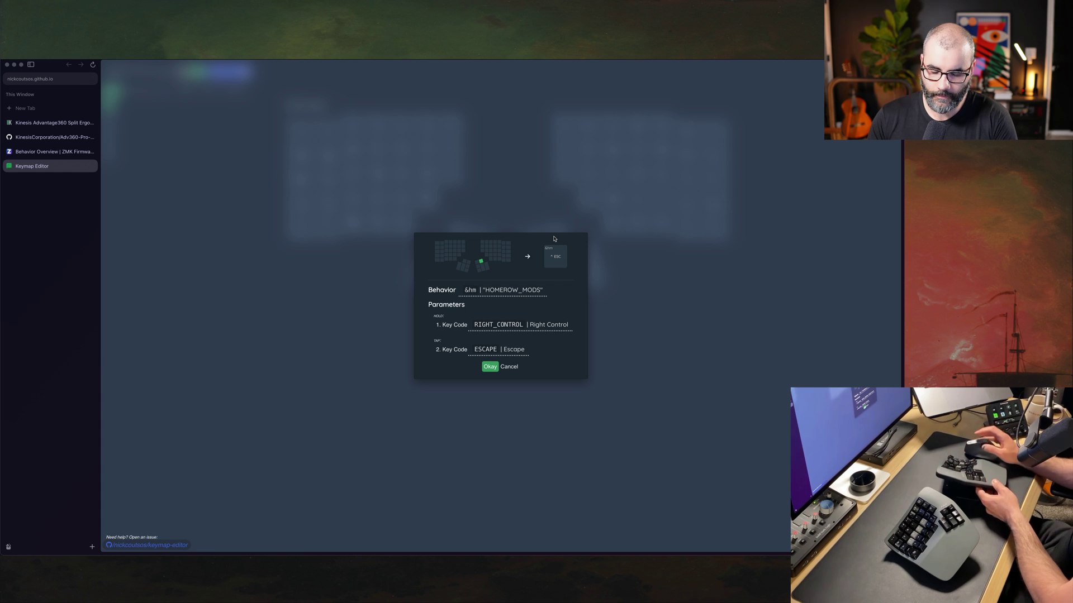
click(509, 367)
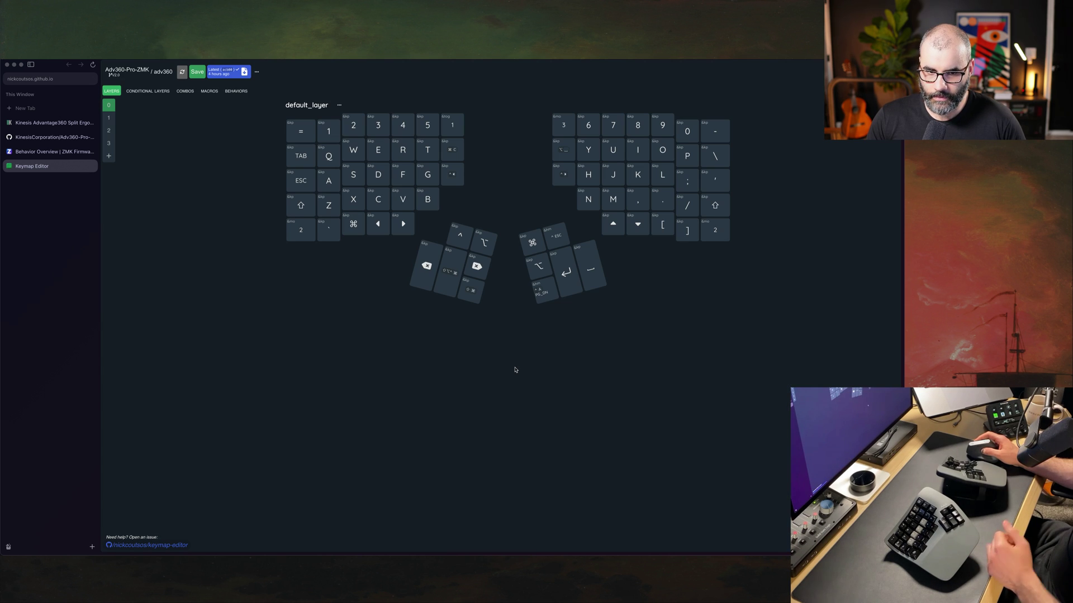
Step: Switch to the terminal, start vim in the reflection project with main.go restored, and open and dismiss its command line
key(super+Tab)
text(v)
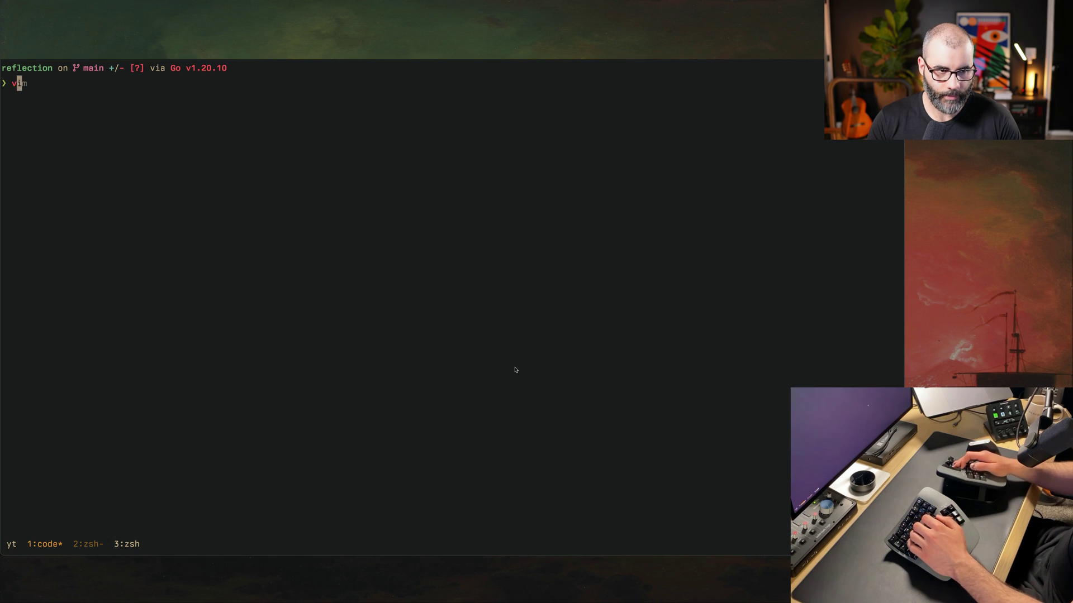
text(im)
key(Return)
key(s)
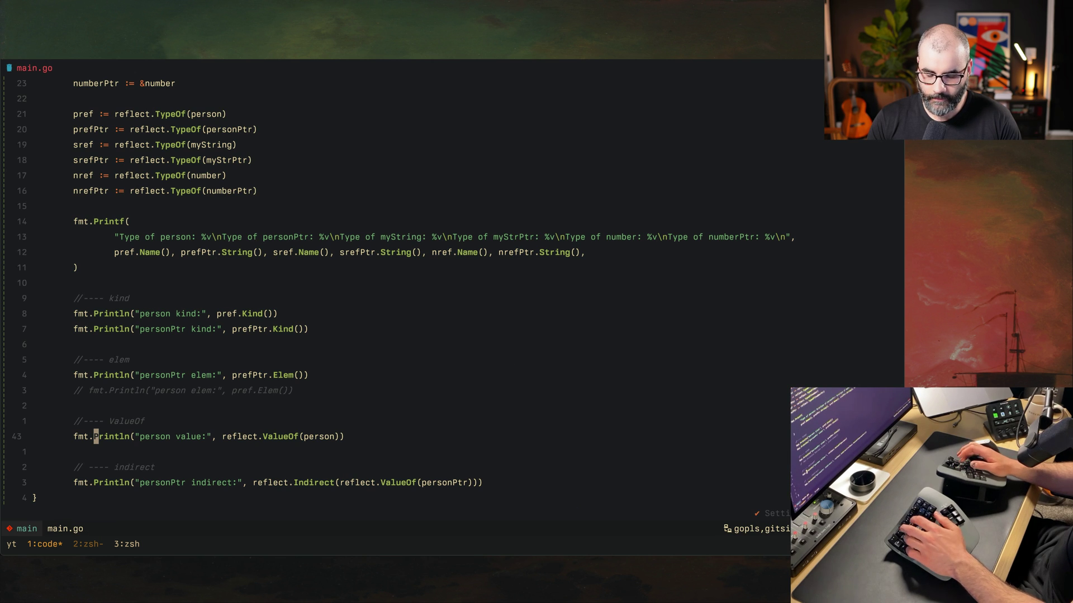
key(colon)
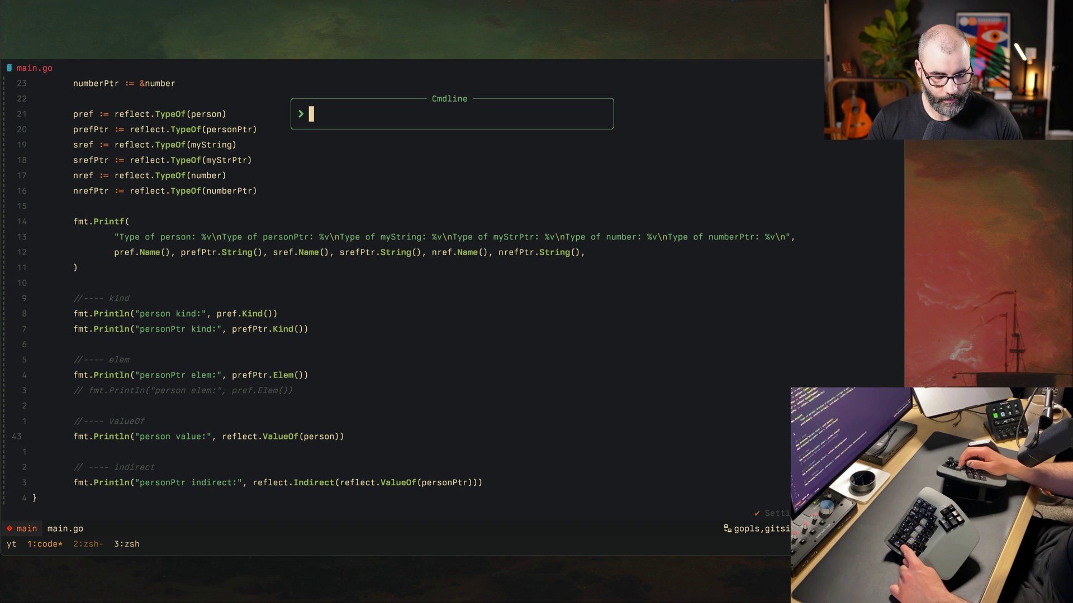
key(Escape)
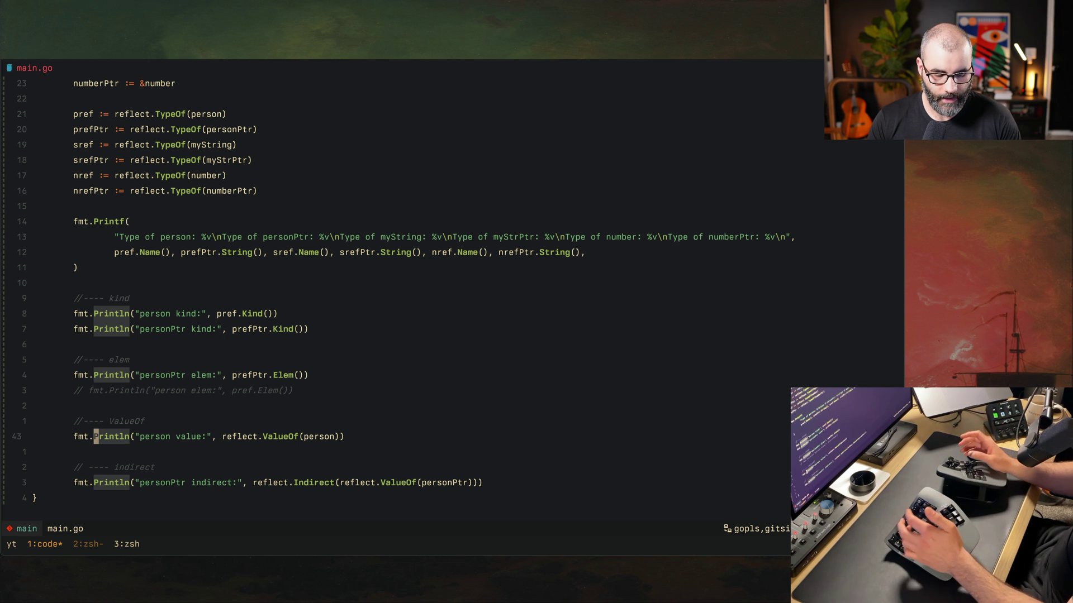
Step: Open and dismiss vim's command line, and jump to the first line of main.go
key(colon)
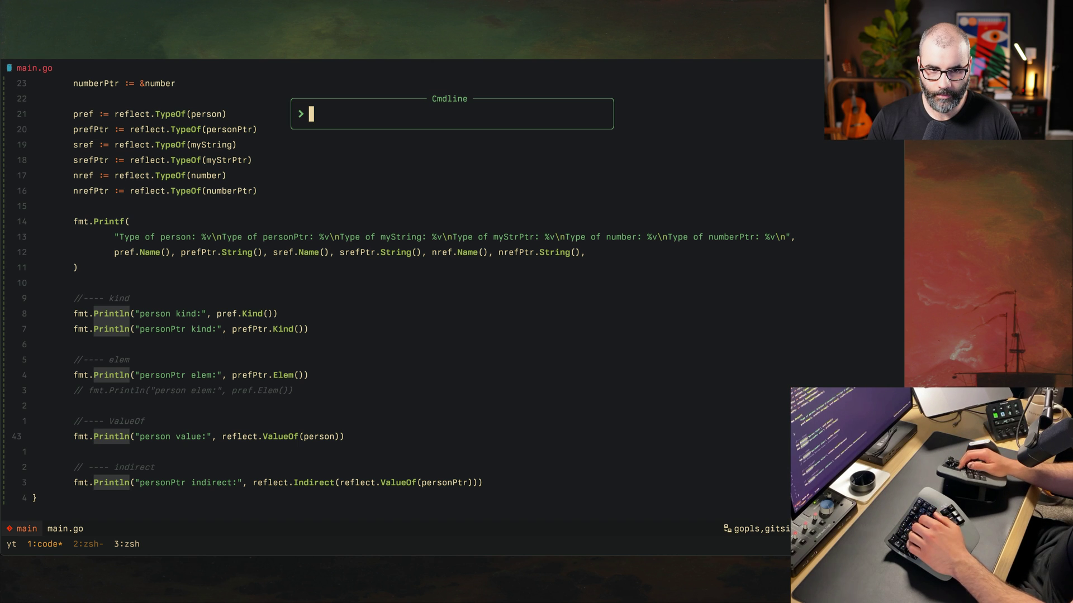
key(Escape)
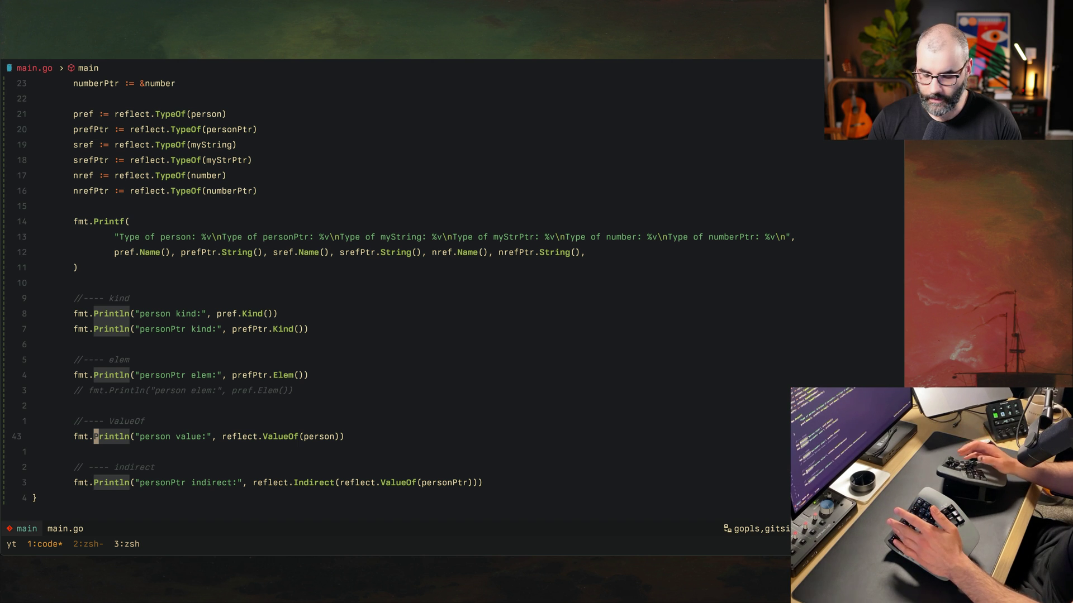
key(g)
key(g)
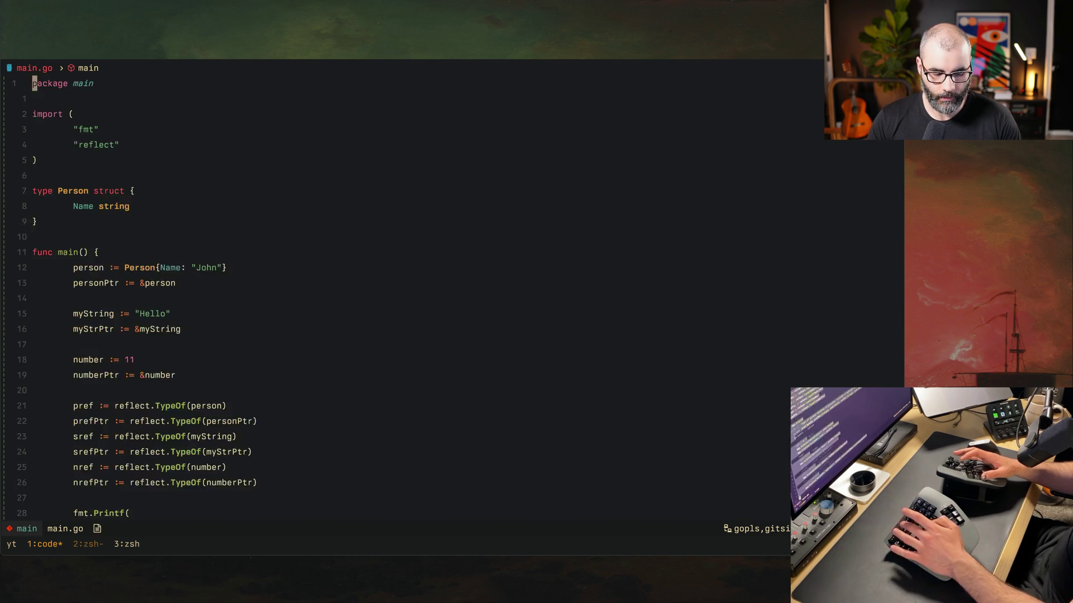
Step: Suspend vim, resume it with fg, and delete the first word of main.go
key(ctrl+z)
text(fg)
key(Return)
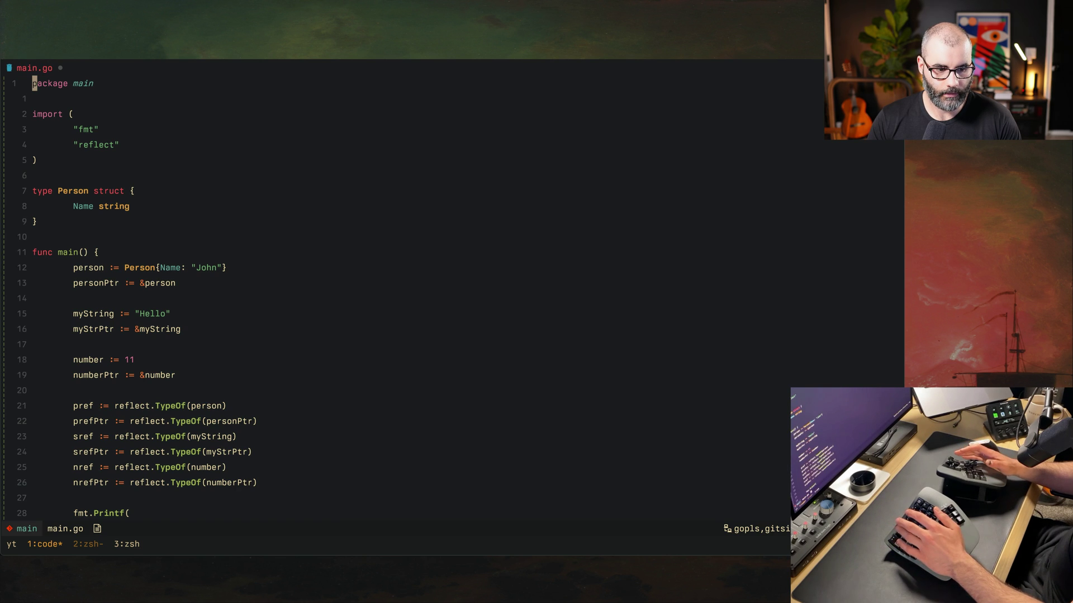
key(d)
key(w)
Step: Switch to the Keymap Editor in the browser and view layers 2 (fn) and 3 (mod)
key(super+Tab)
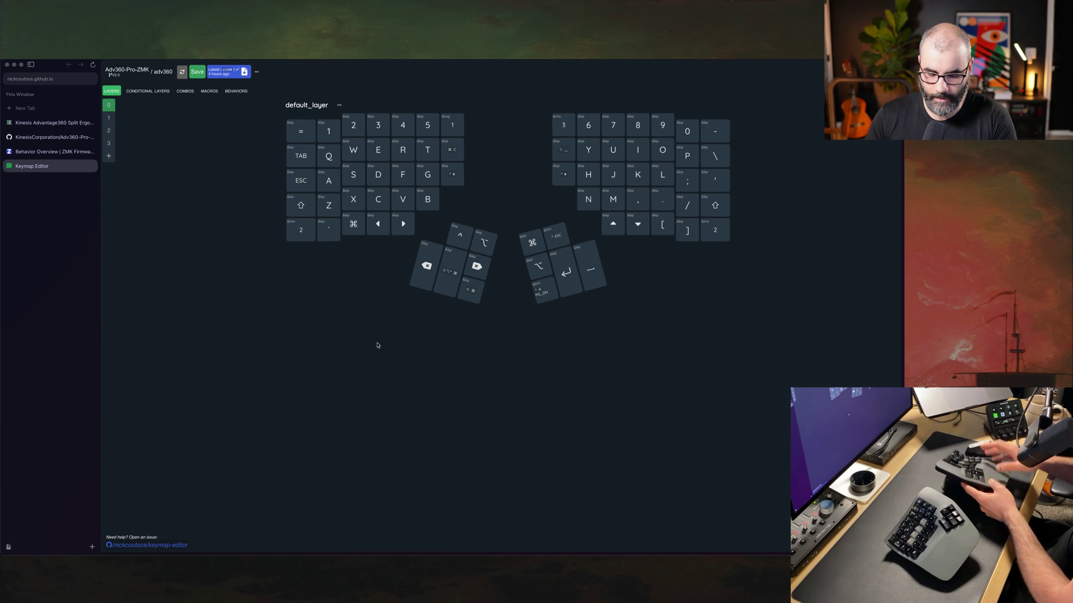
click(108, 131)
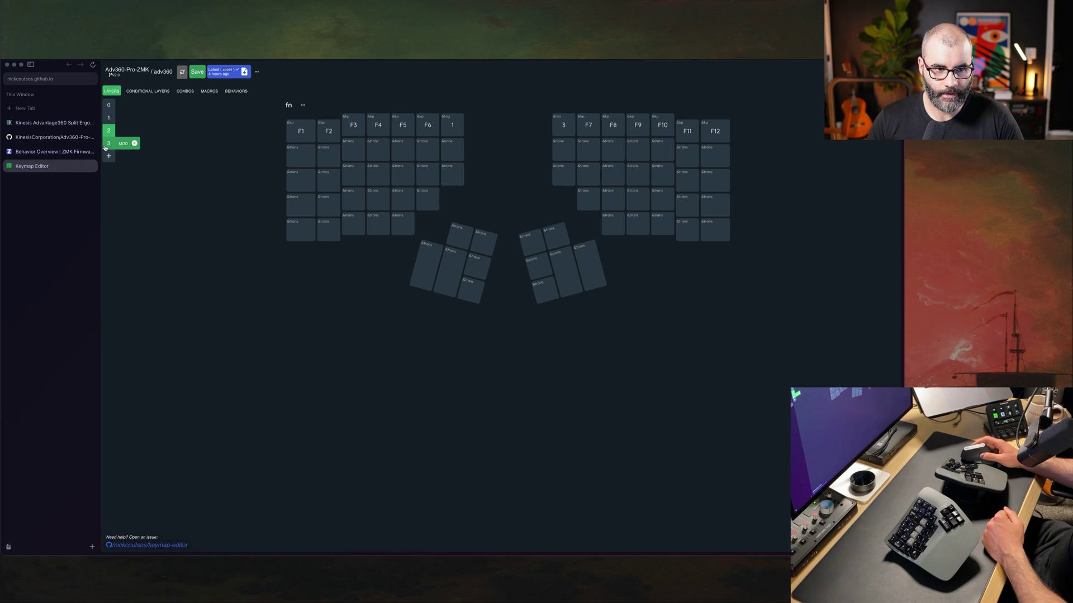
click(105, 144)
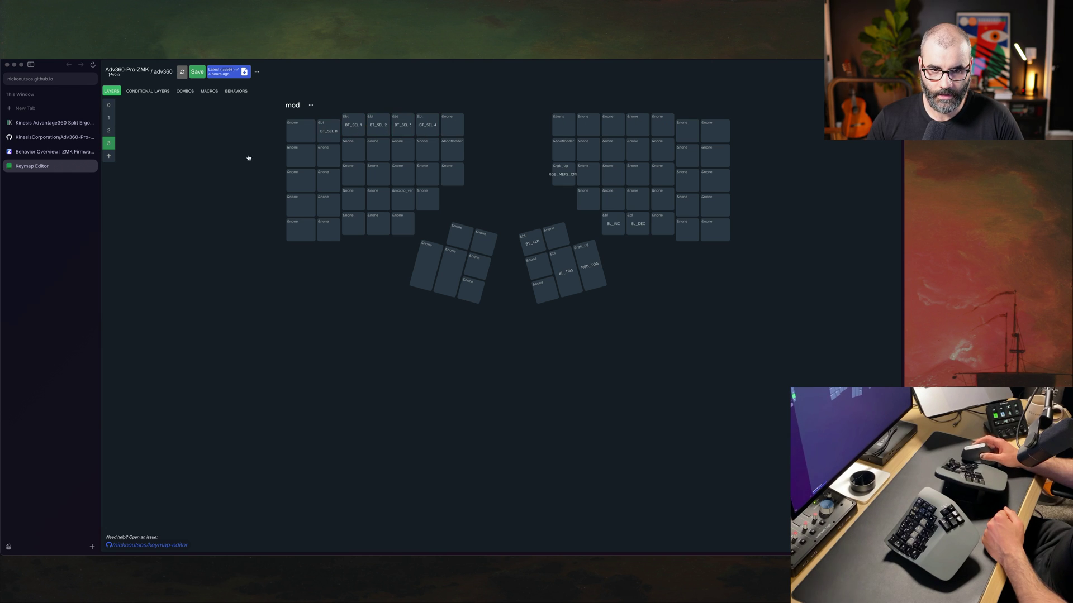
Step: Inspect the settings of the custom homerow_mods (&hm) hold-tap behavior without changing them
click(236, 90)
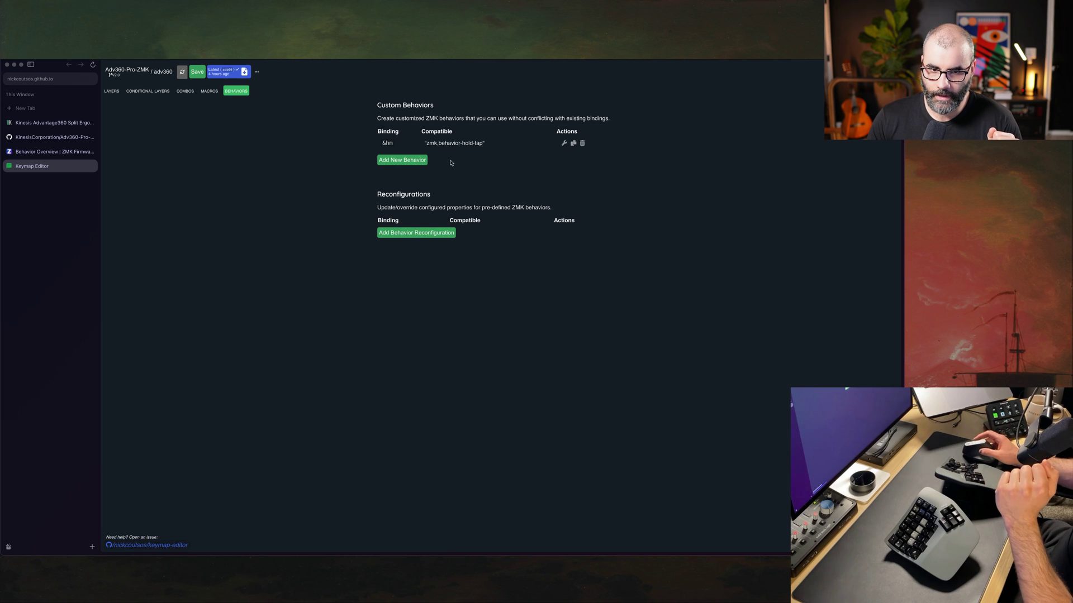
drag(411, 102, 494, 160)
click(493, 160)
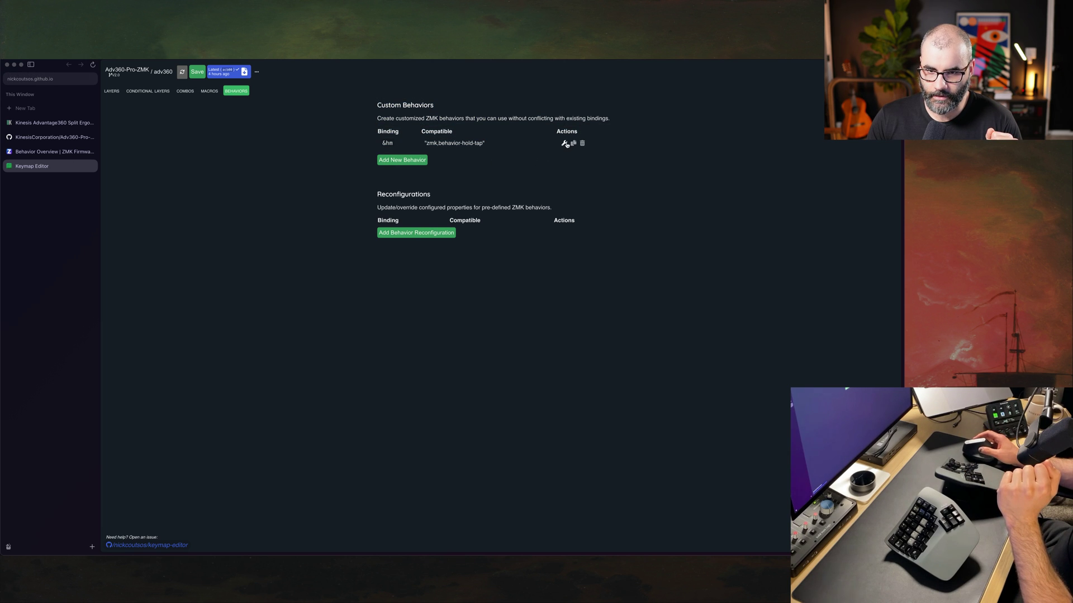
click(565, 144)
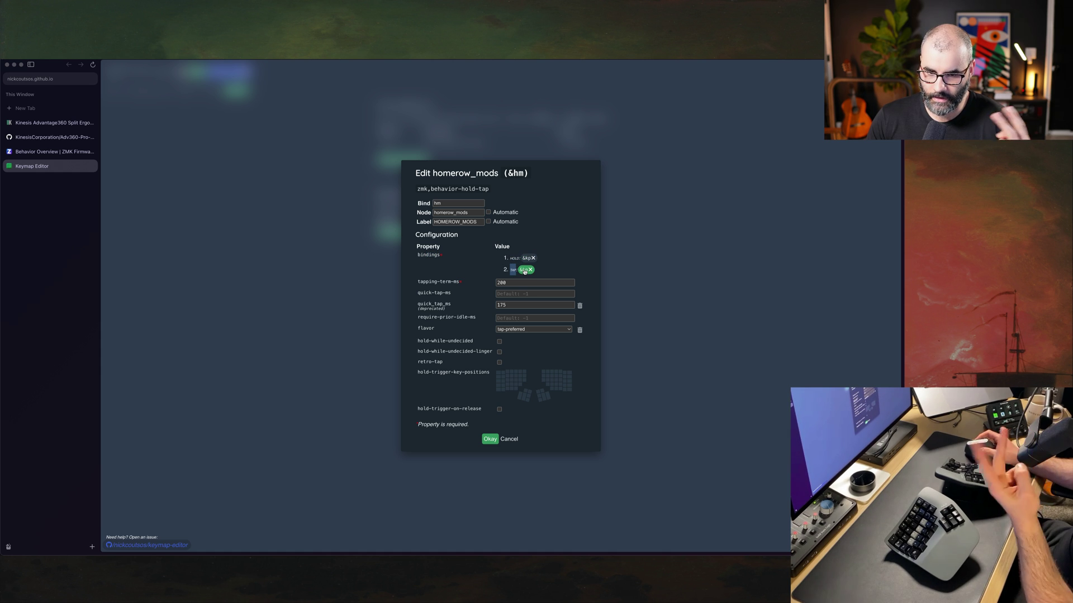
click(511, 279)
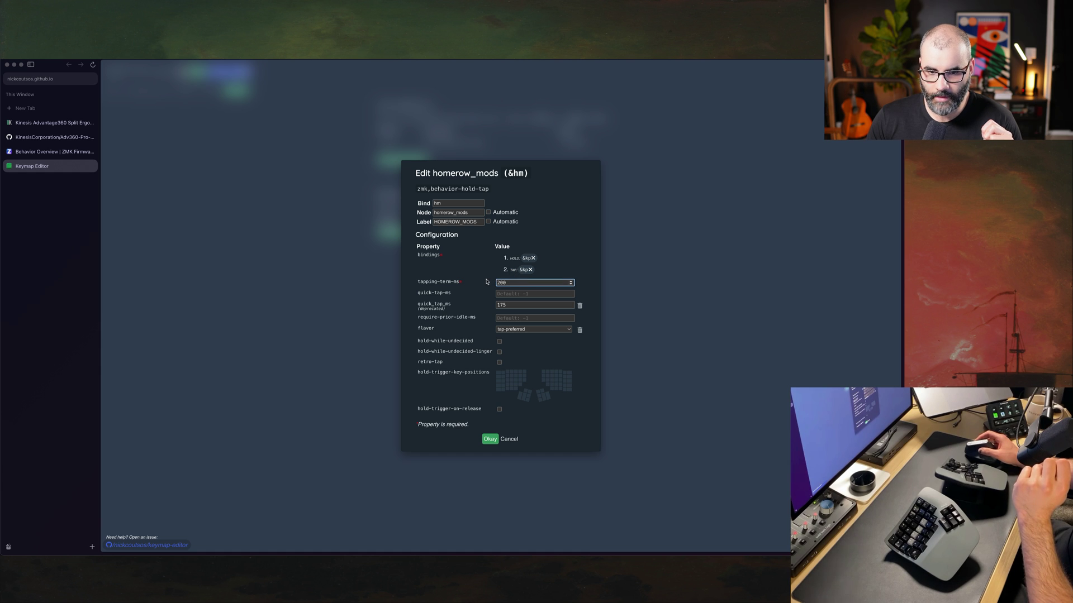
click(516, 440)
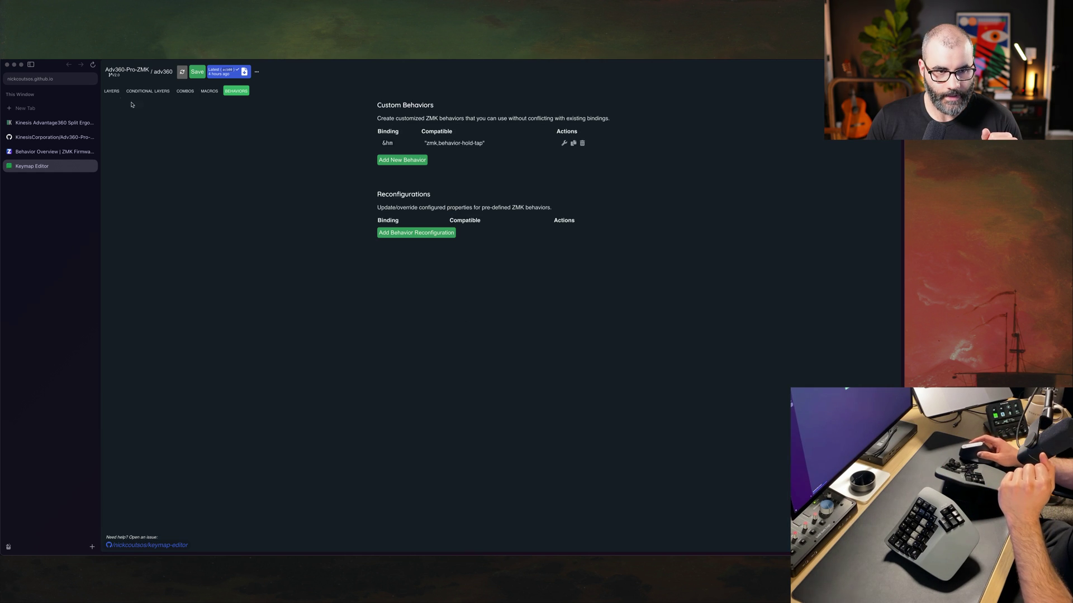
Step: On the default layer, inspect the HOMEROW_MODS binding of the right thumb cluster's Escape key without changing it
click(111, 91)
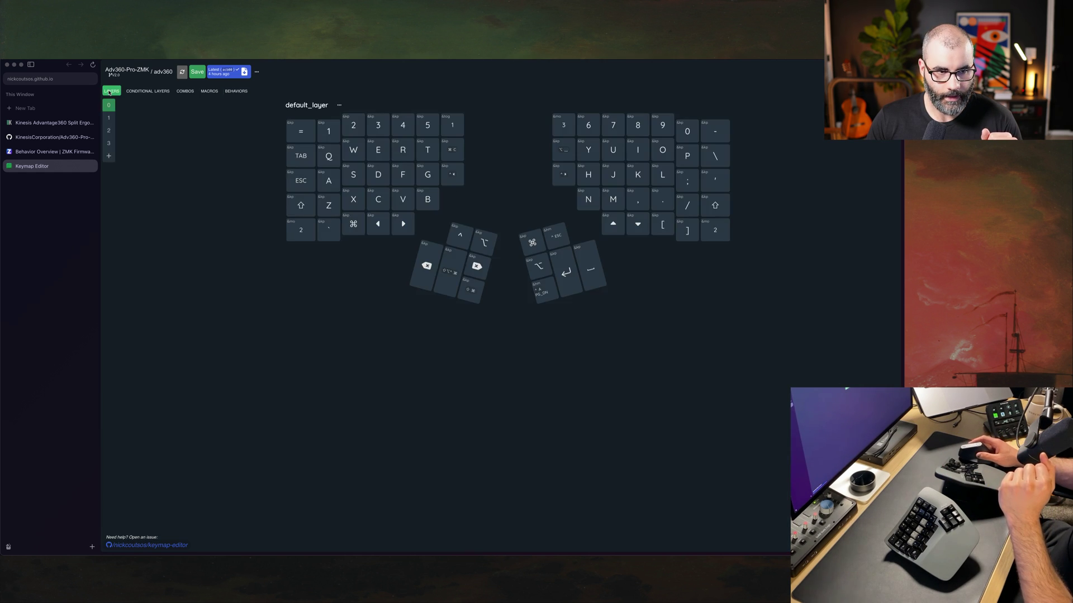
click(558, 240)
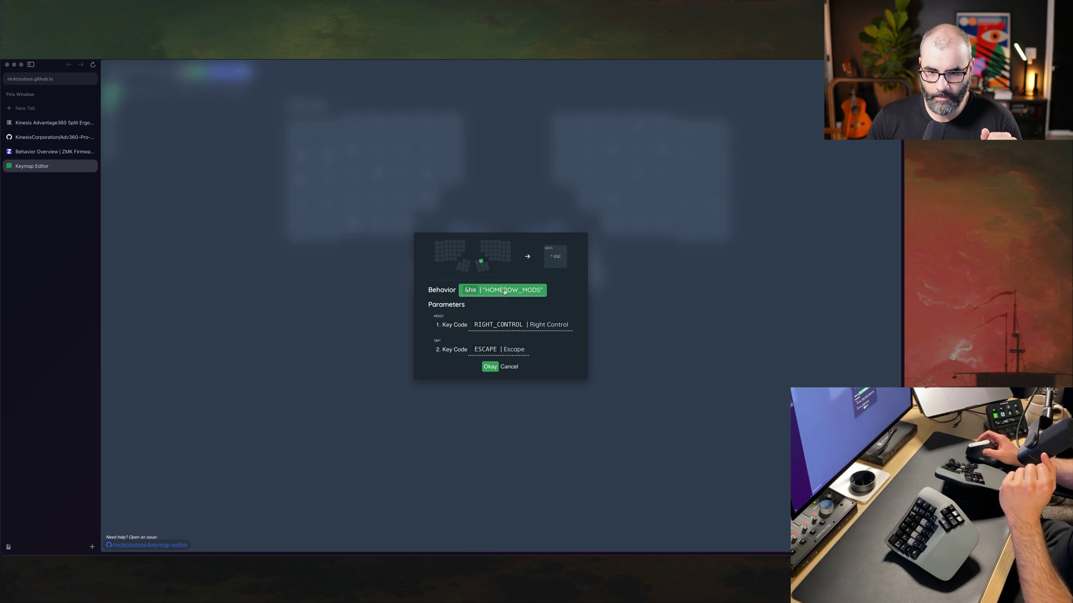
click(470, 290)
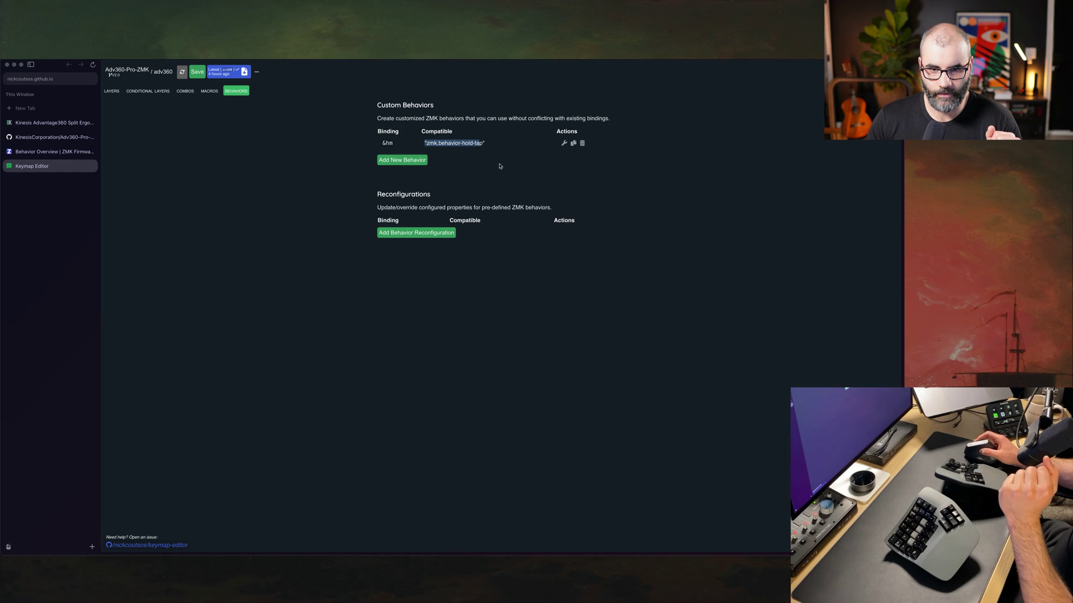
click(112, 90)
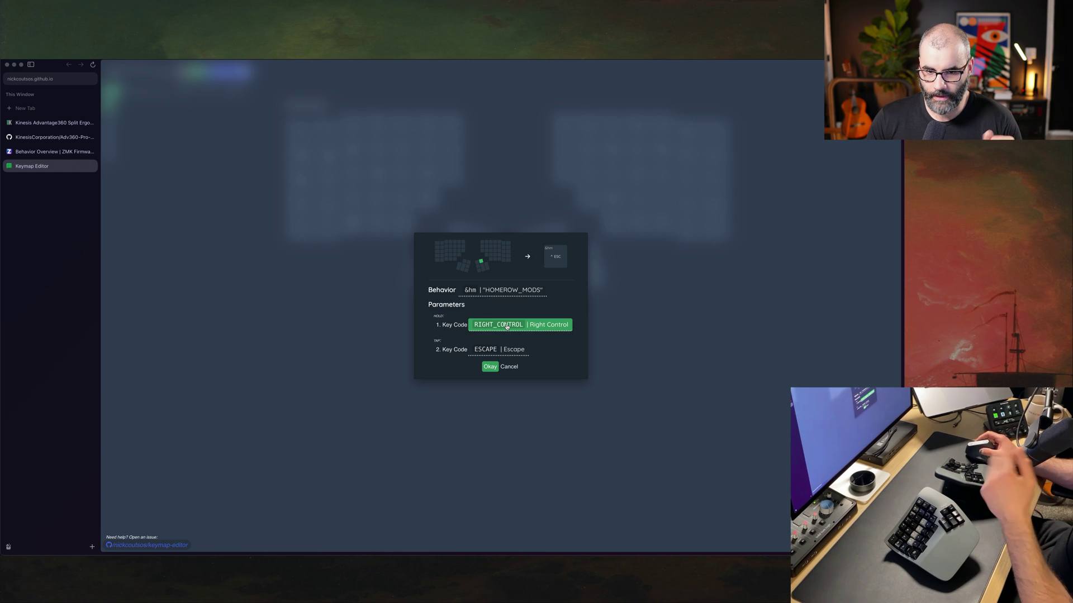
click(509, 367)
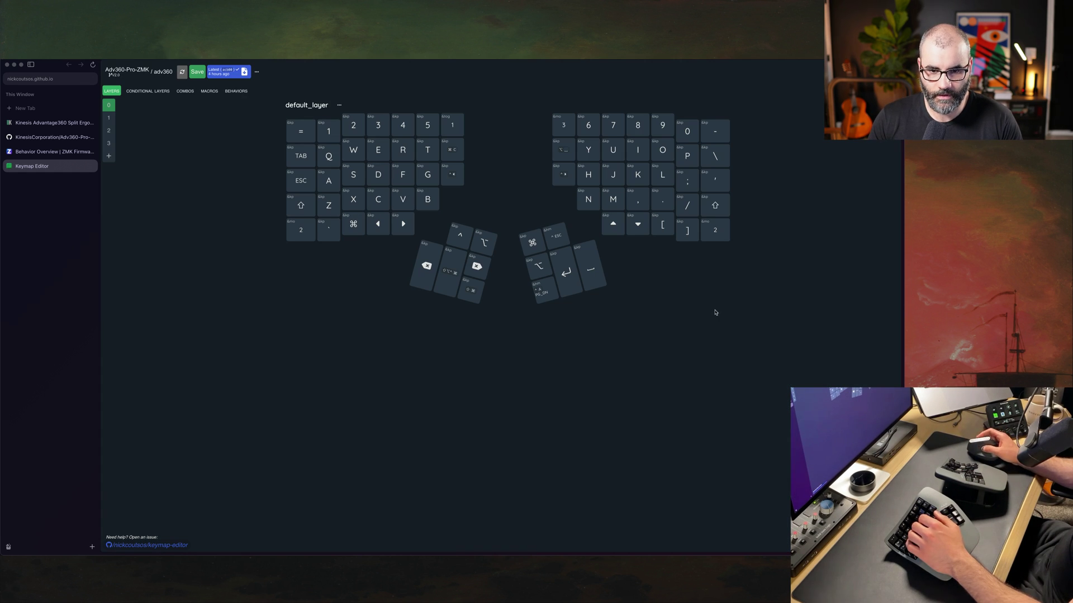
Step: Inspect the left thumb cluster's forward-delete key without changing it, and view the keymap's macros
click(477, 268)
click(509, 350)
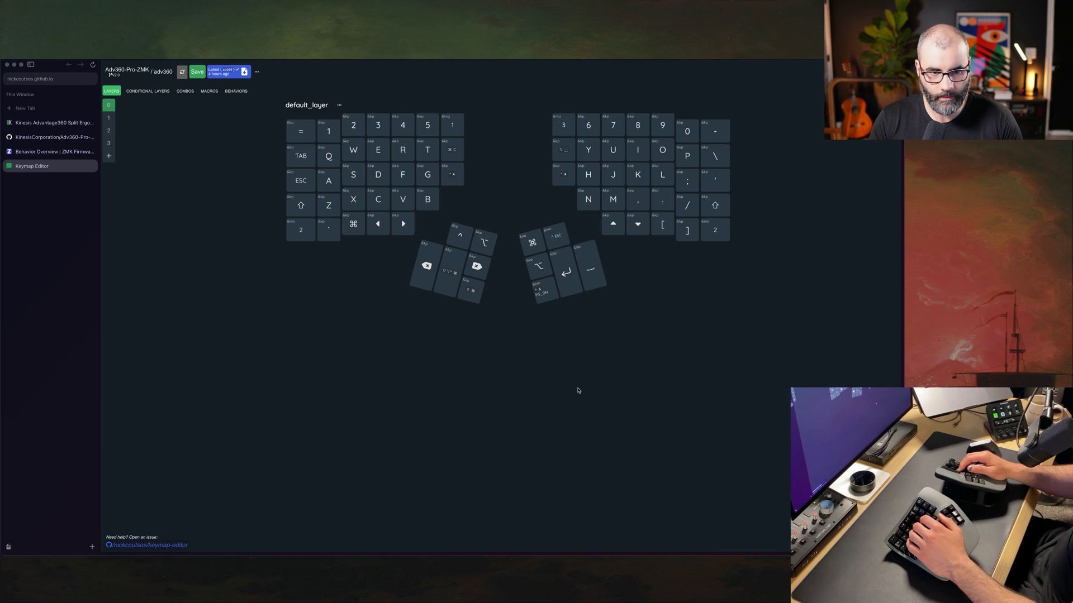
click(209, 91)
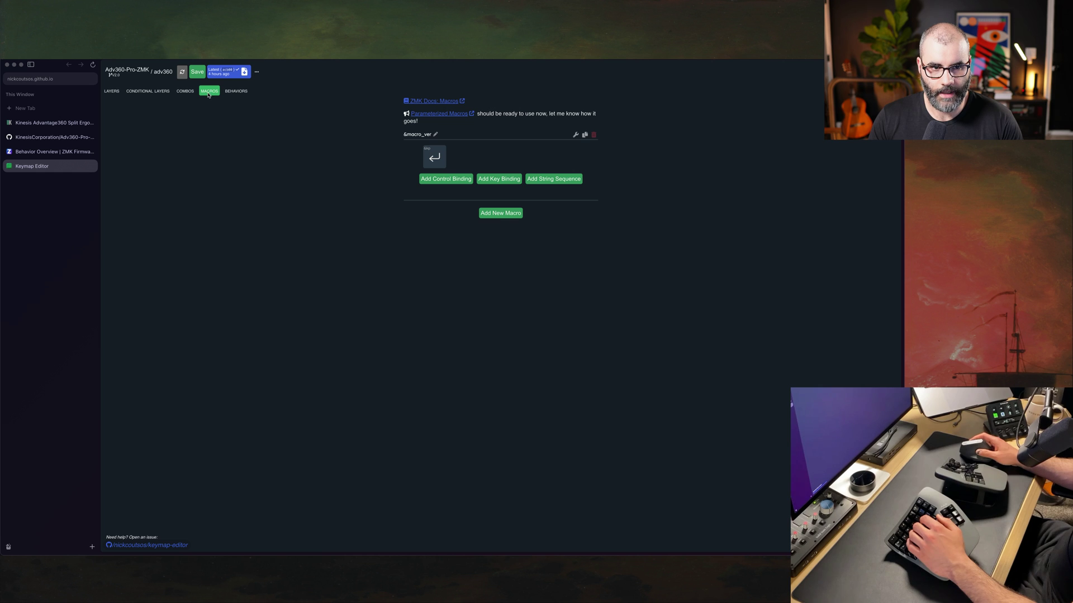
Step: Return to the default layer, open the latest firmware build's run on GitHub Actions, and close the duplicate tab
key(super+bracketleft)
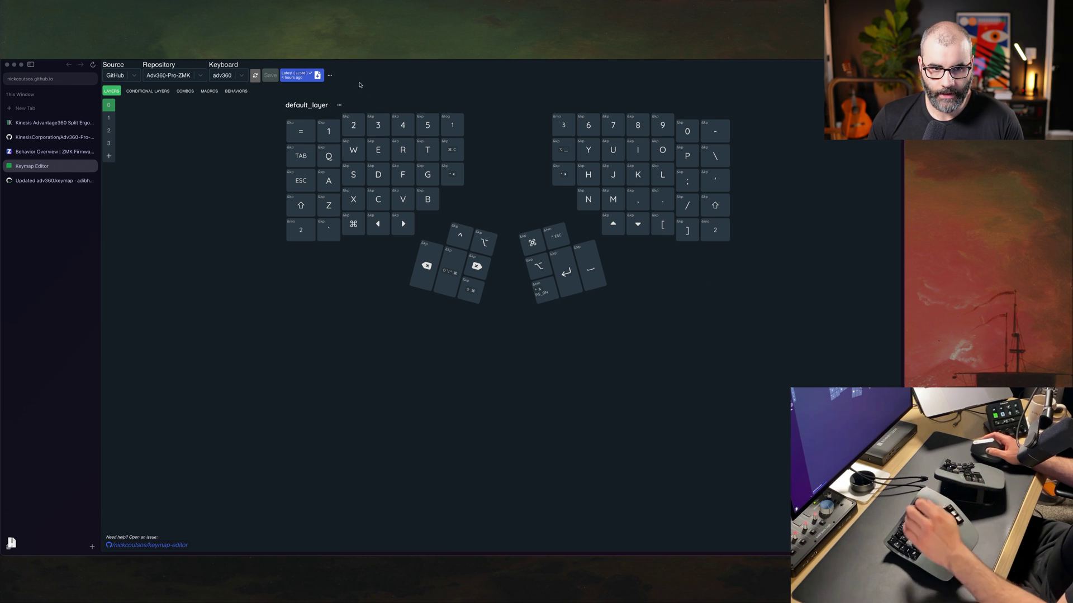
click(287, 76)
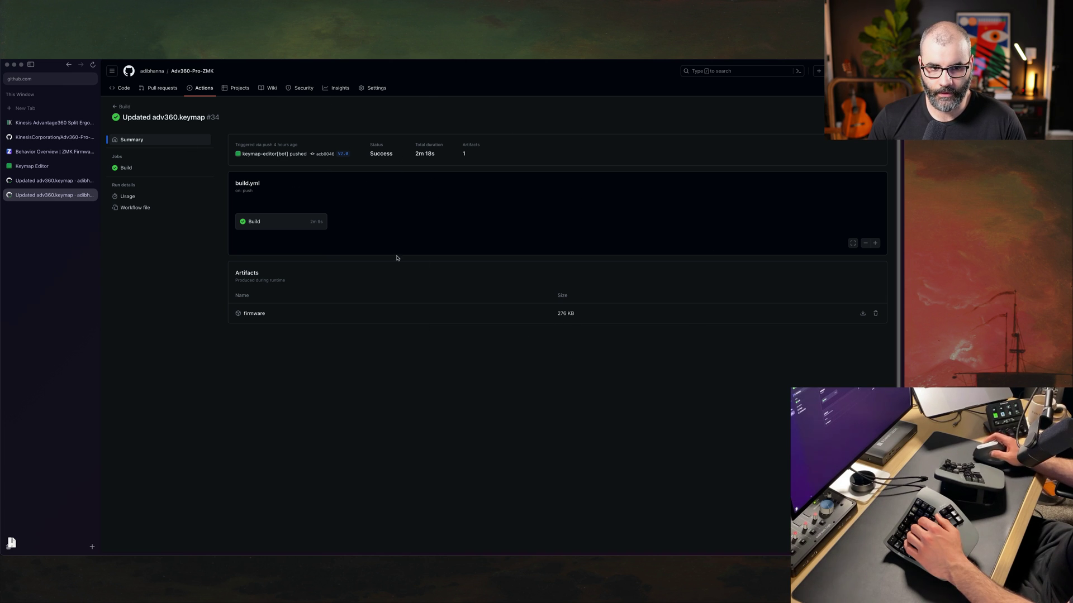
click(92, 195)
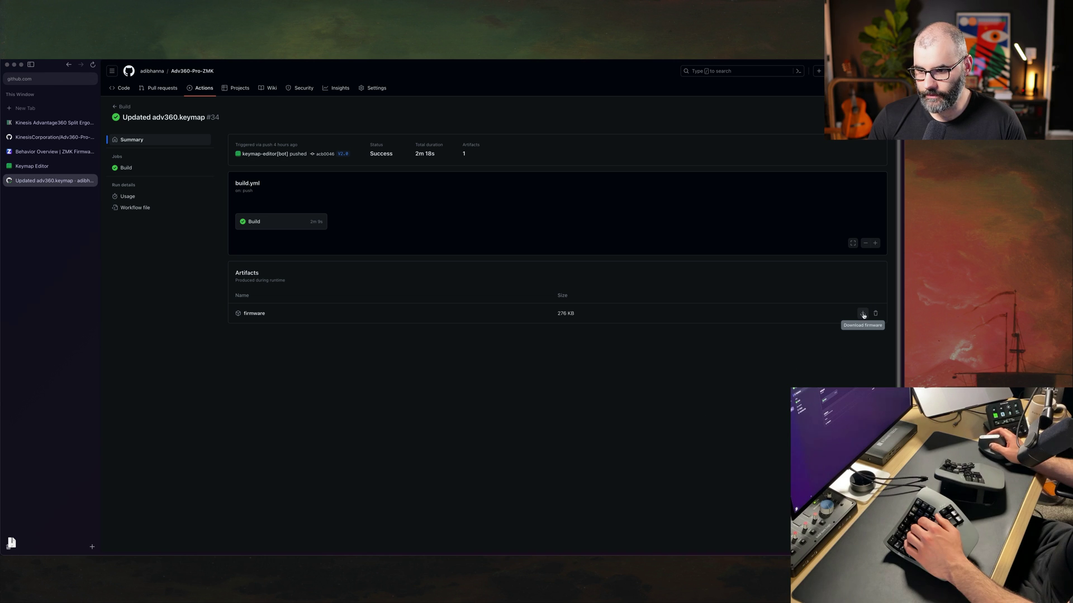
Step: Switch to Finder, extract Adv360 keymap update.zip in Downloads, and open the extracted folder
key(super+alt+space)
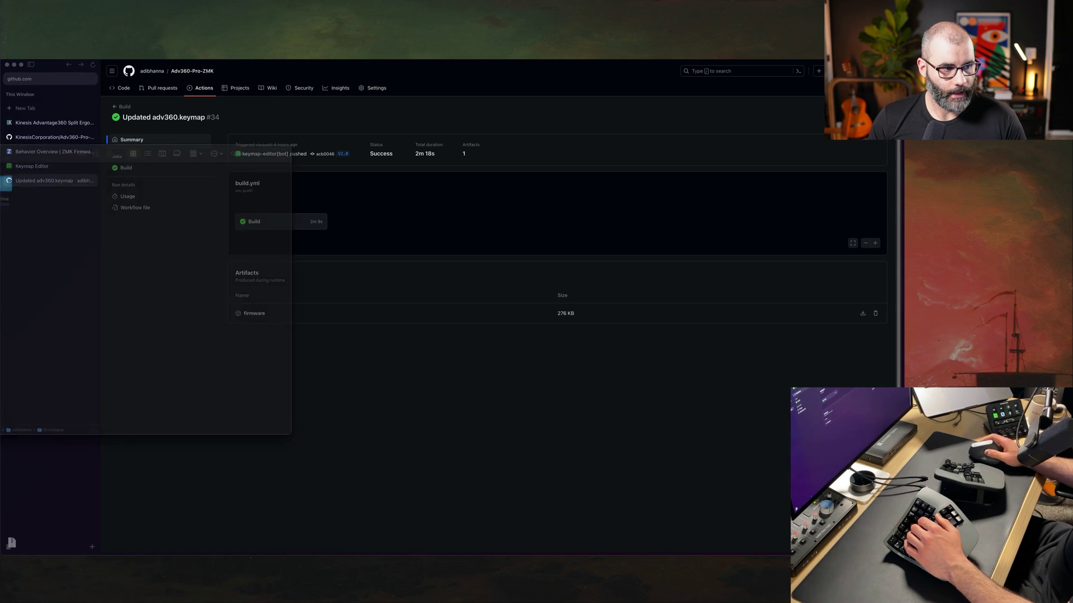
double_click(373, 164)
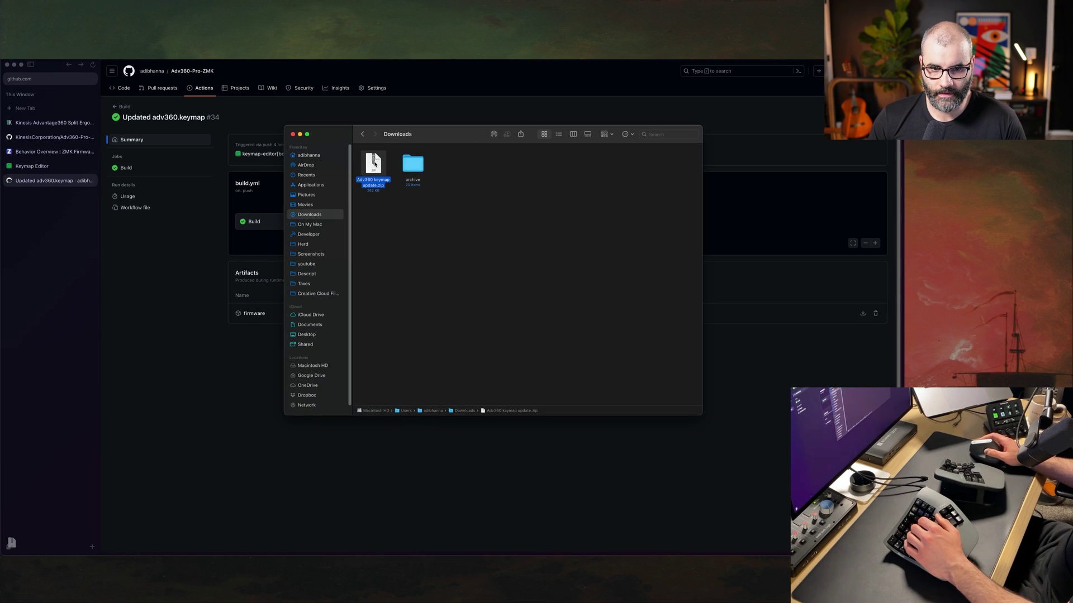
double_click(370, 165)
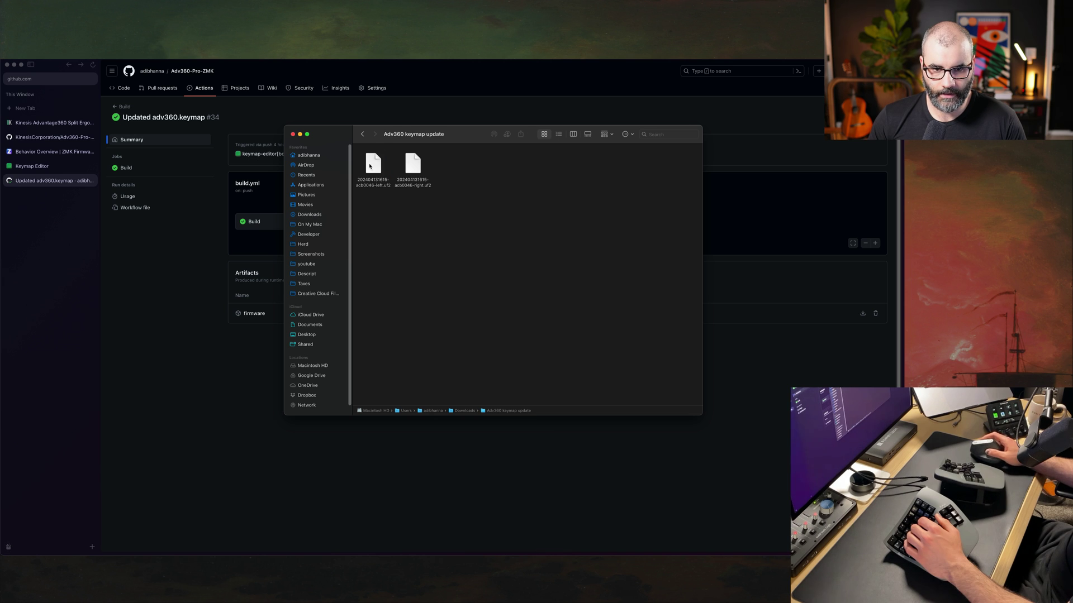
Step: Look over the left and right .uf2 firmware files in the extracted folder, leaving neither selected
click(376, 185)
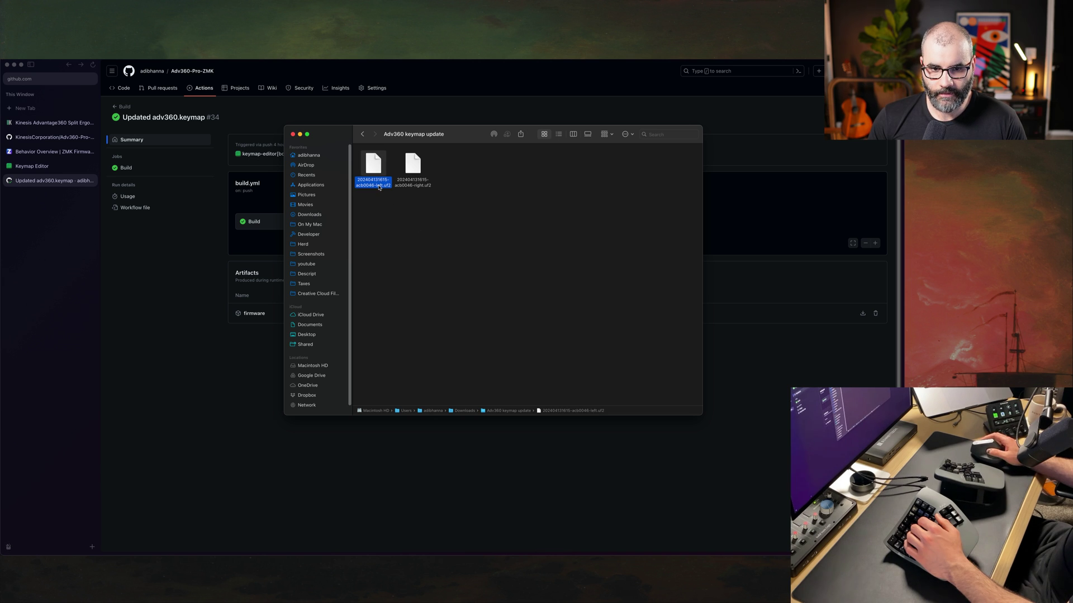
click(407, 184)
click(456, 247)
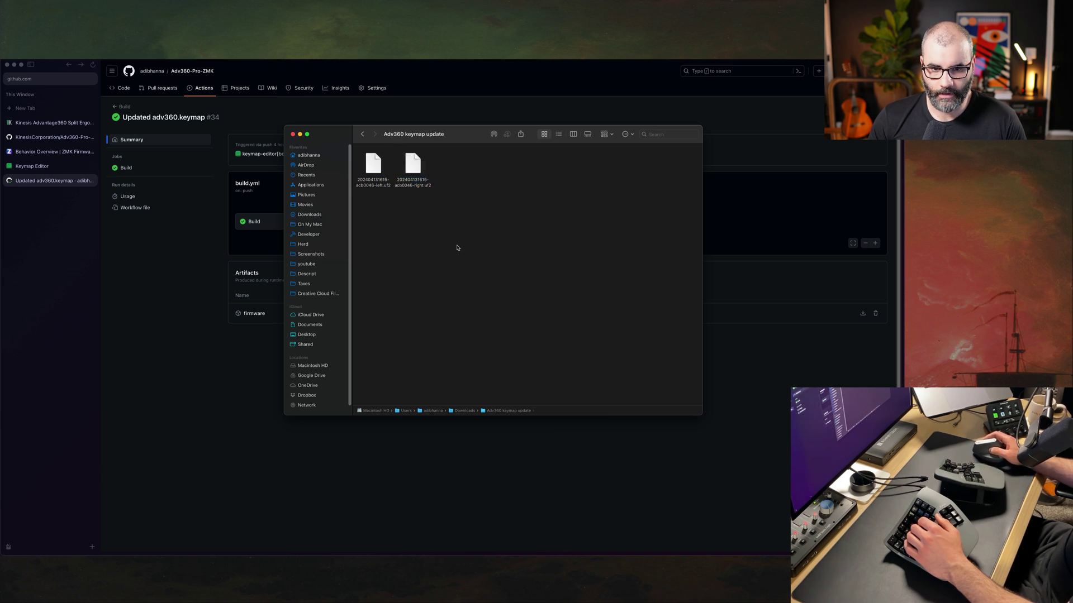
key(Right)
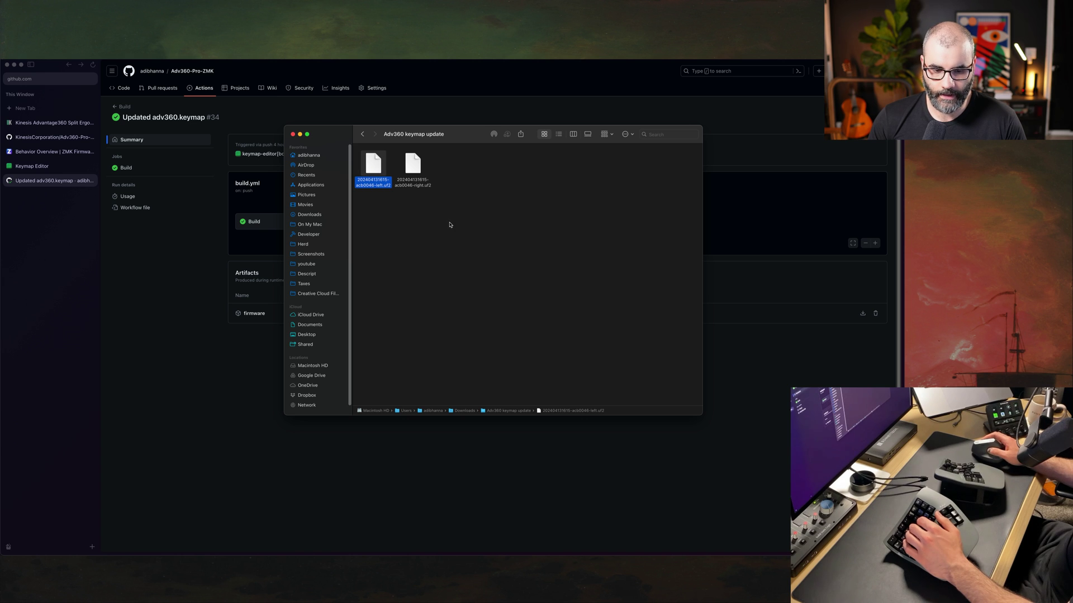
key(Right)
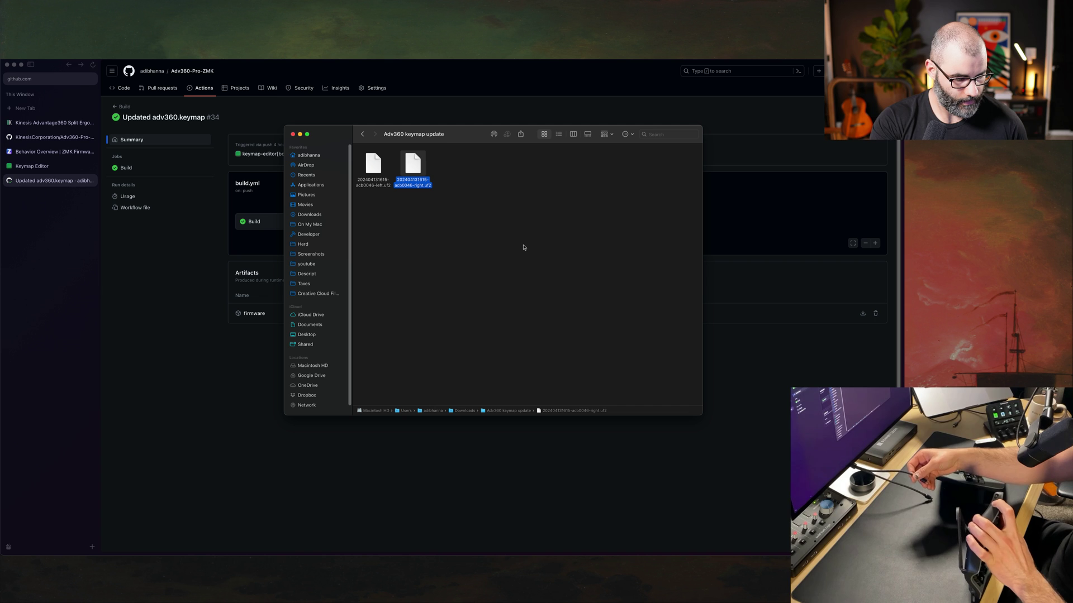
key(Left)
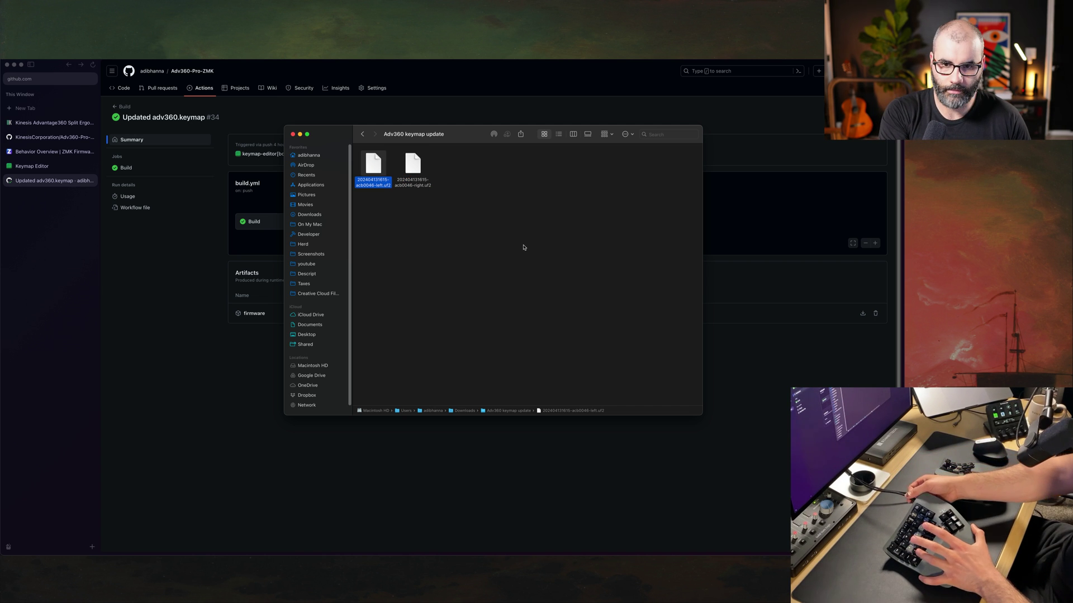
click(518, 233)
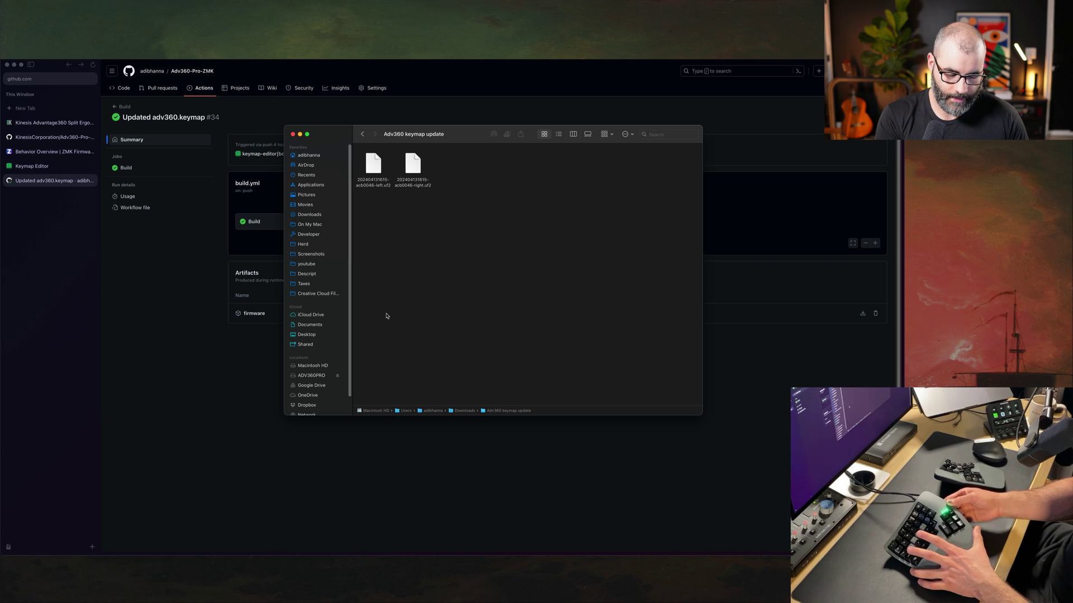
Step: Open the ADV360PRO drive in a new Finder tab, view its files, and return to the Adv360 keymap update folder
right_click(320, 378)
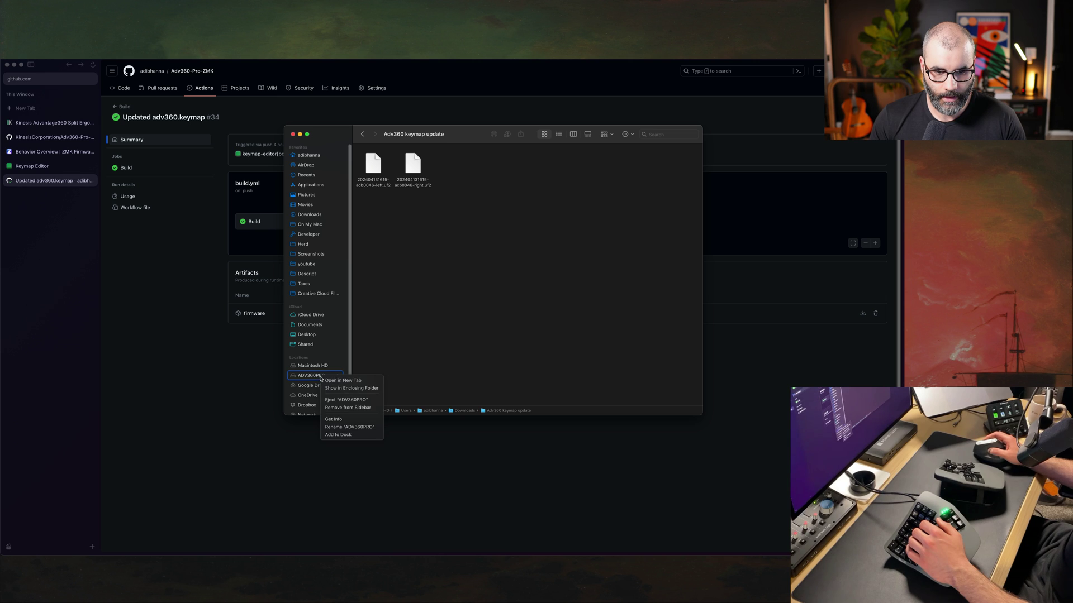
click(329, 381)
key(super+a)
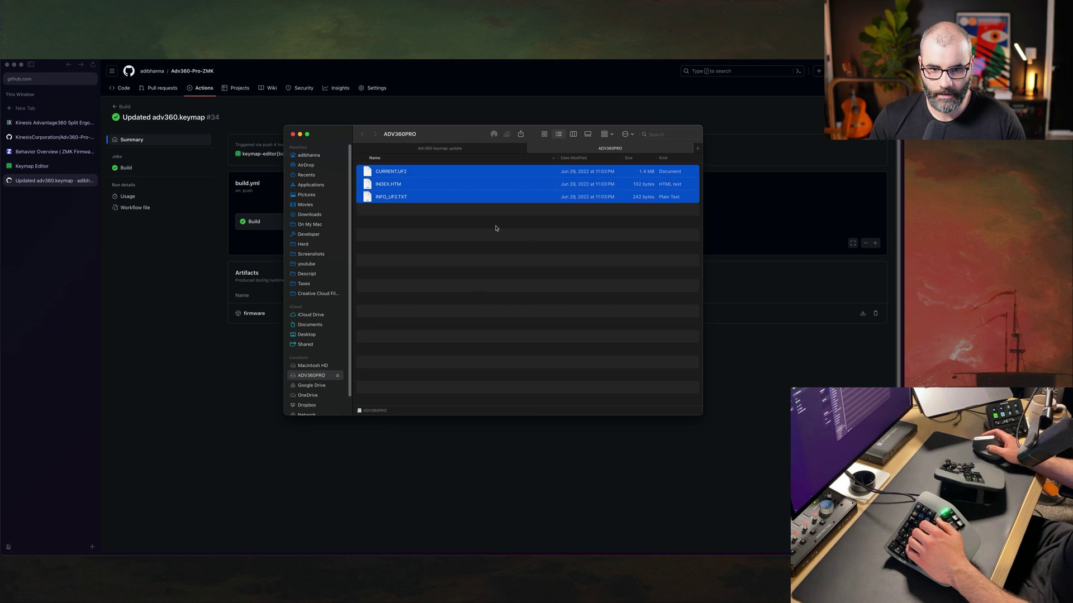
click(529, 252)
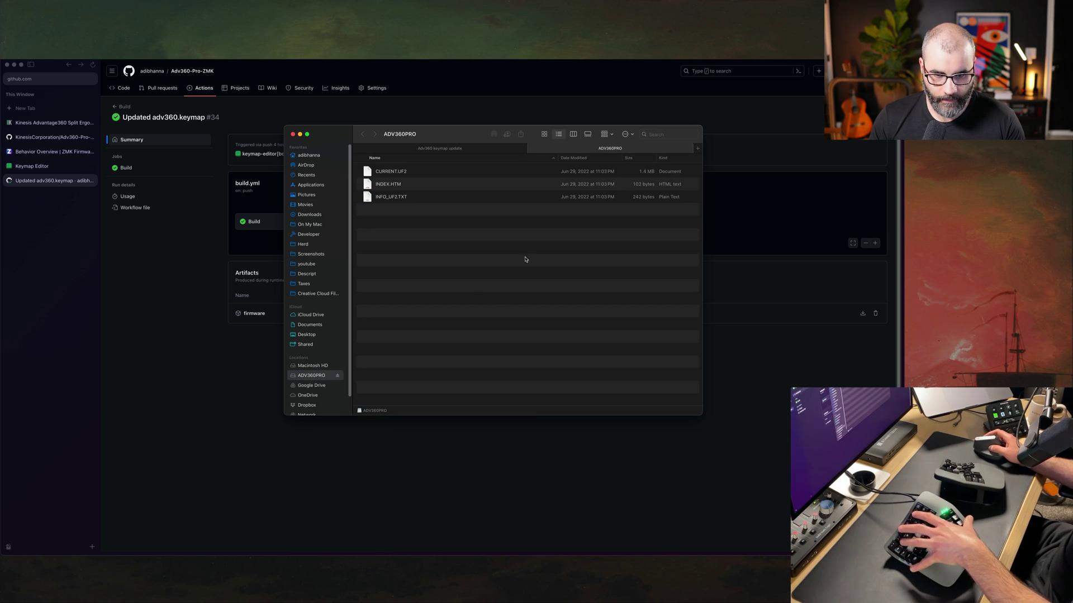
key(ctrl+shift+Tab)
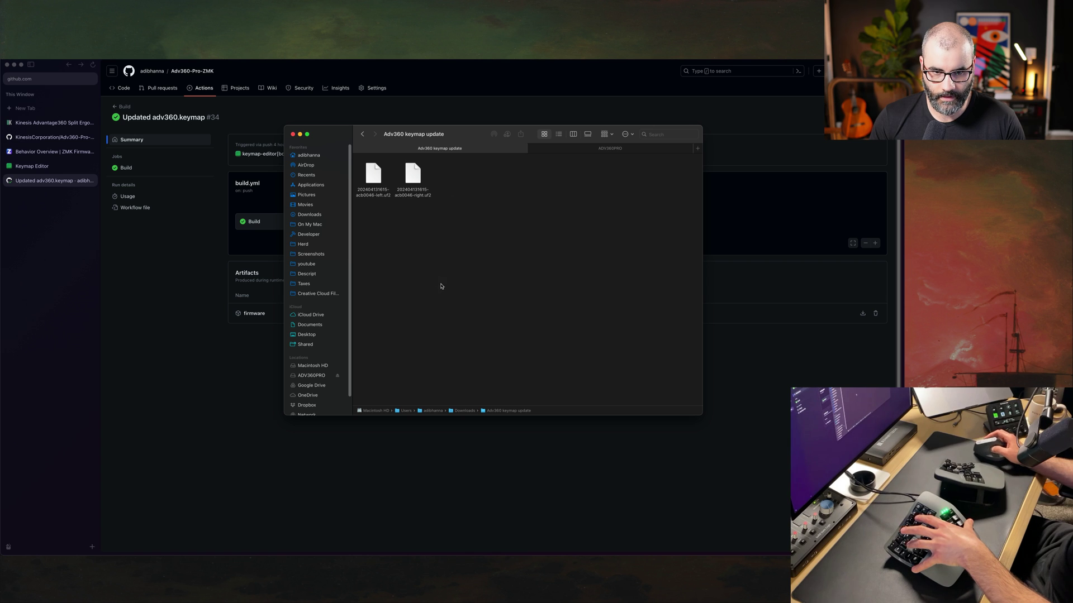
Step: Point out the left .uf2 firmware file, clear the selection, and eject the ADV360PRO drive in Finder
click(374, 179)
drag(374, 186, 470, 229)
click(537, 216)
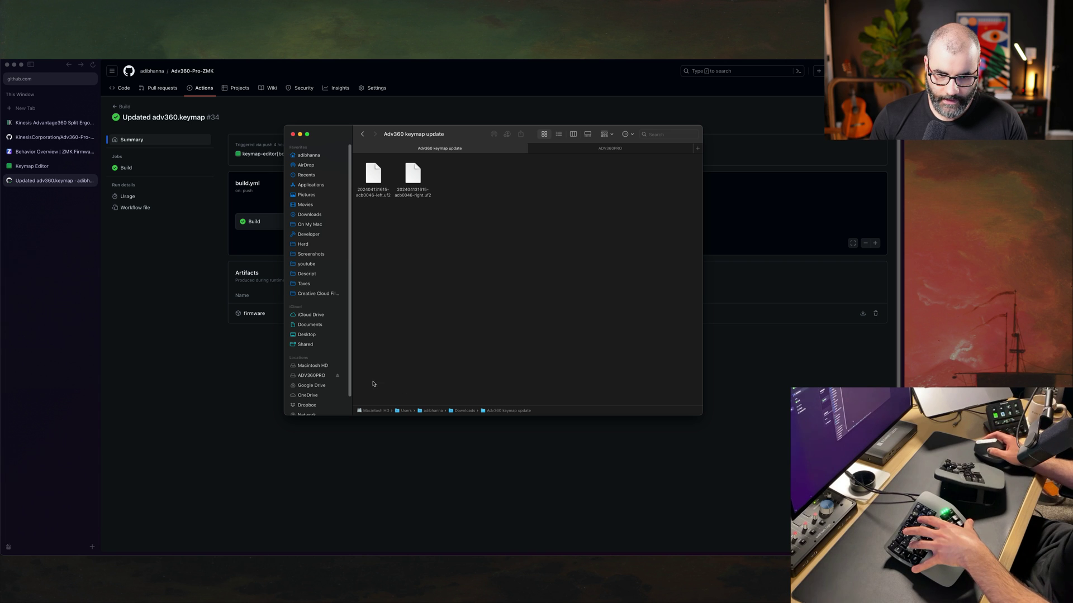
click(339, 378)
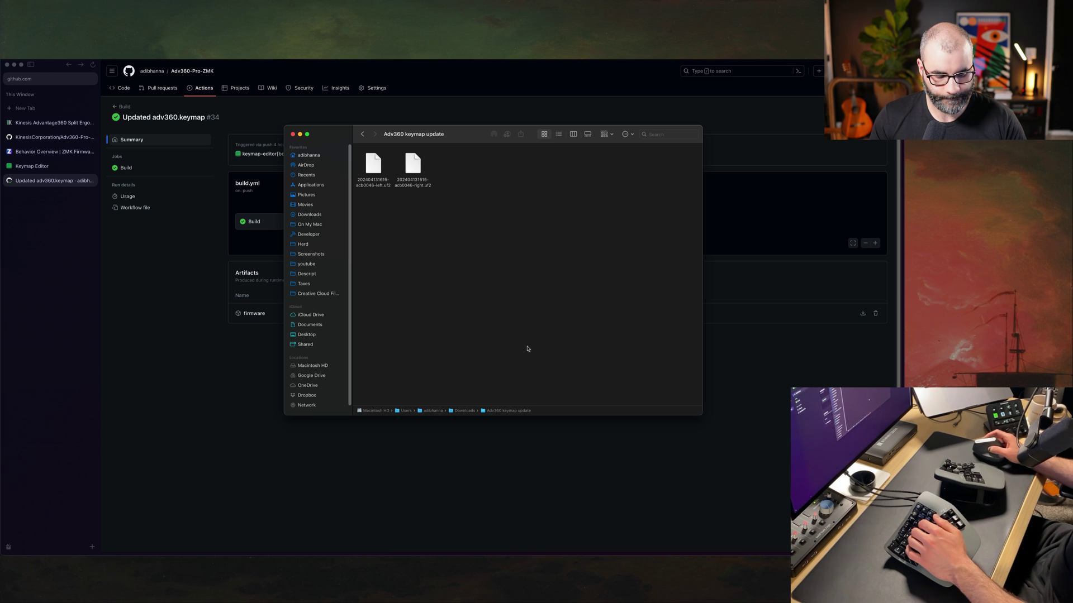
Step: Bring the browser's GitHub Actions run page to the front, switch to the terminal, and return to the browser
click(249, 397)
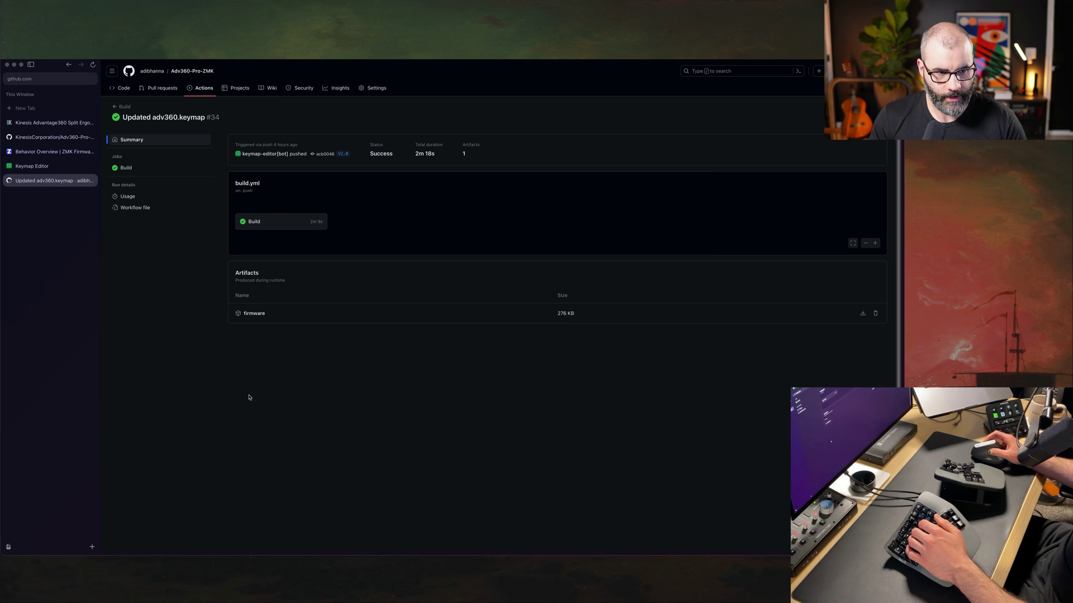
key(super+Tab)
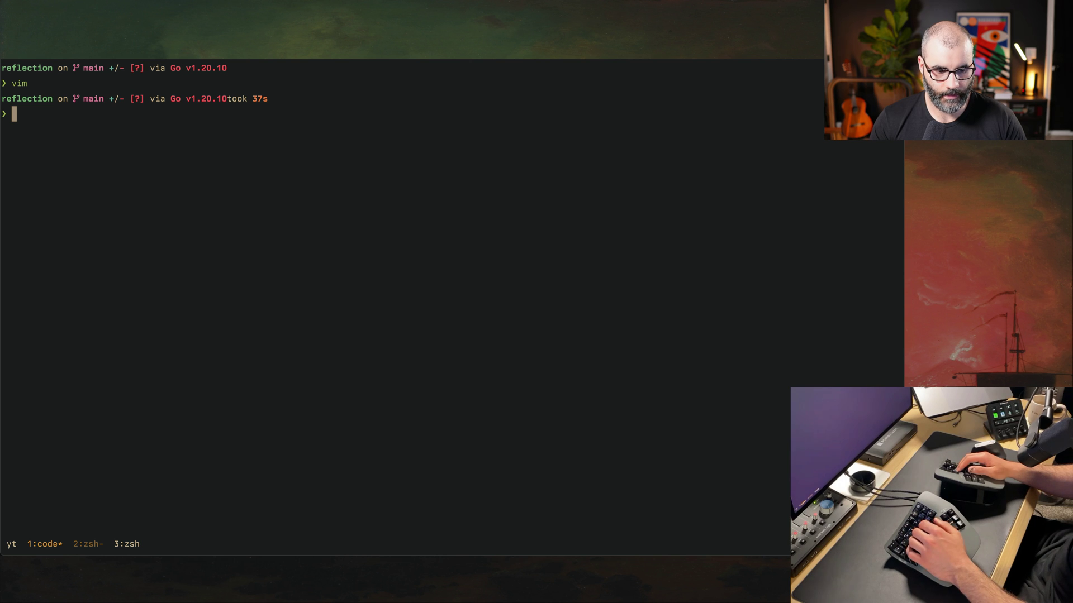
key(super+Tab)
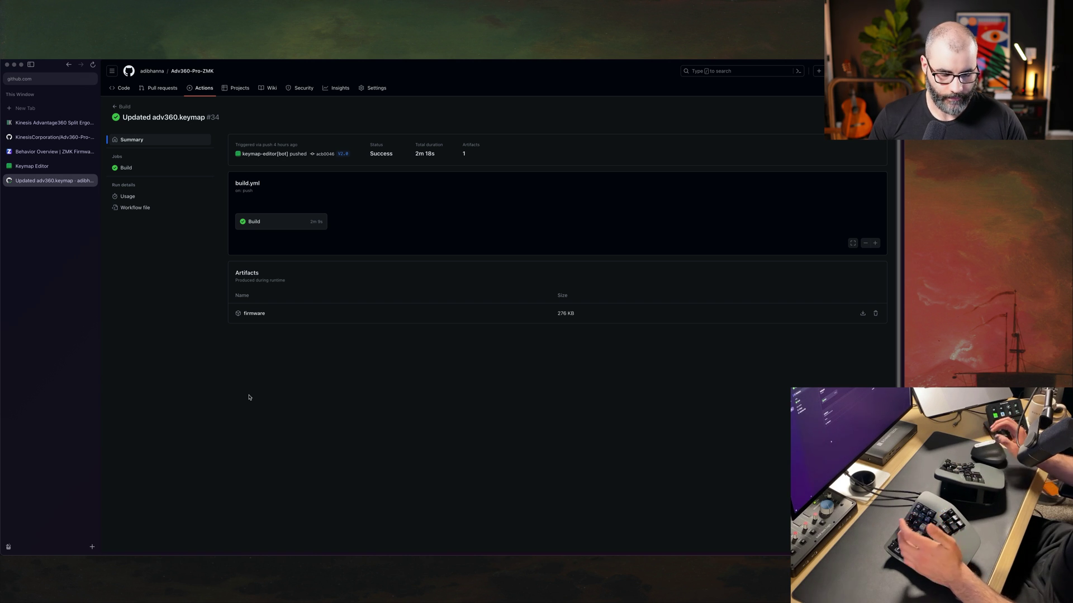
Step: Open Raycast and show the Extensions section of its settings
key(super+space)
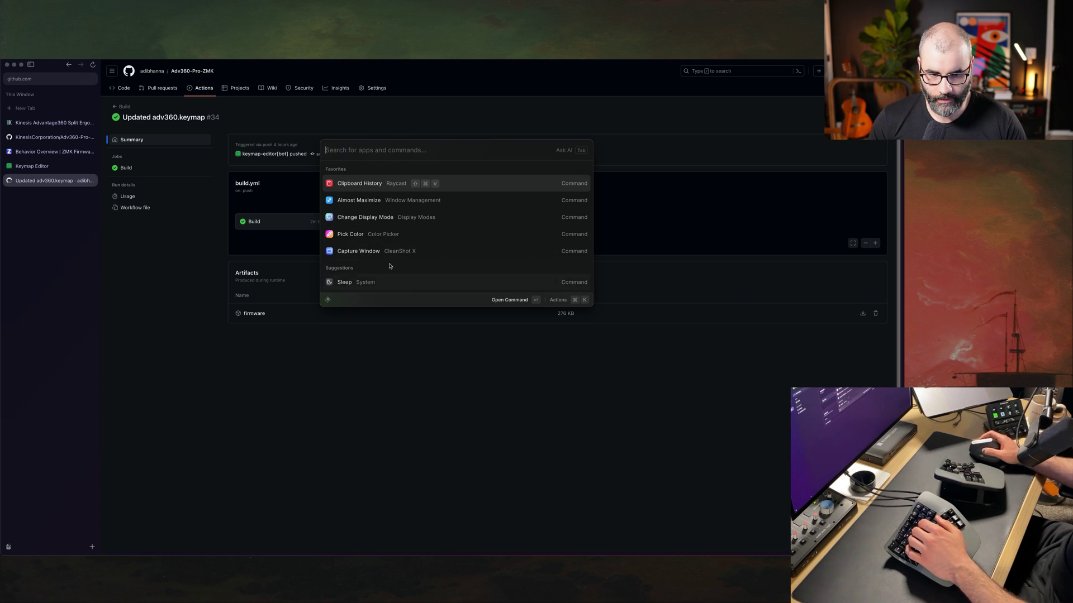
click(327, 299)
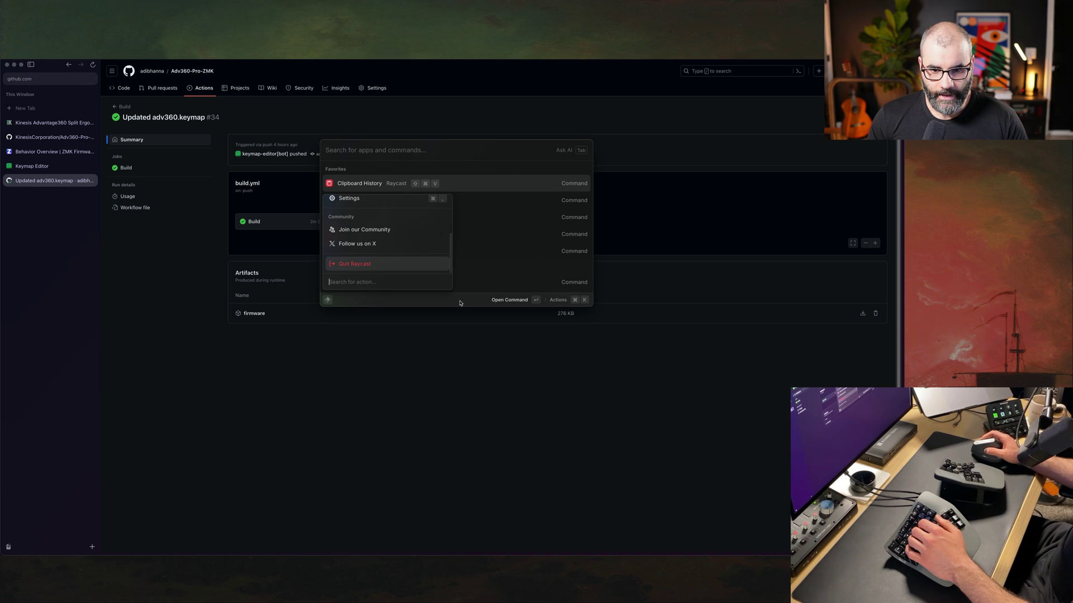
key(Escape)
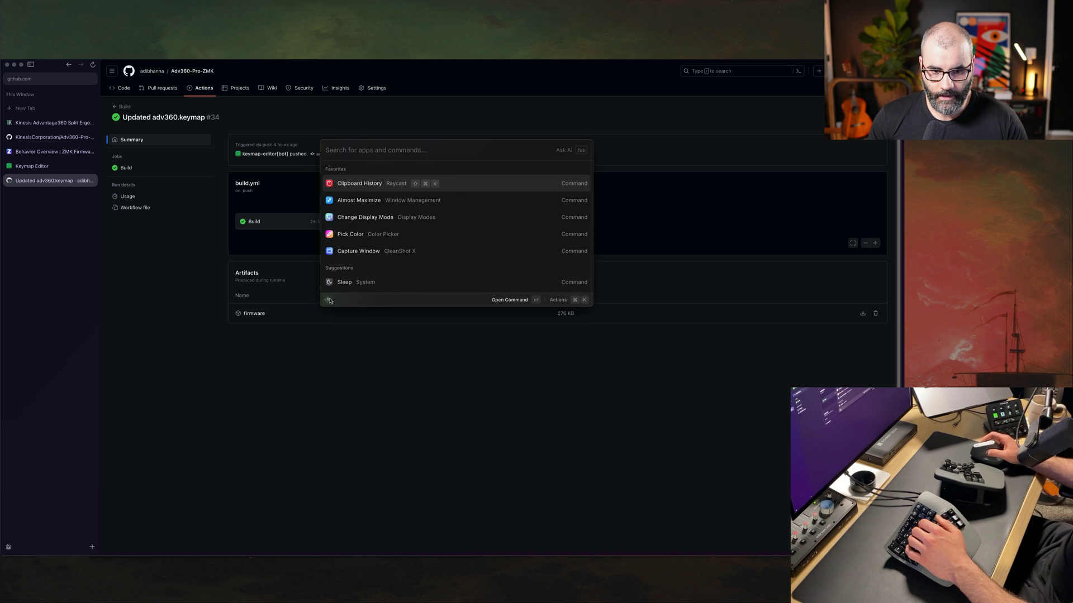
key(super+comma)
click(368, 144)
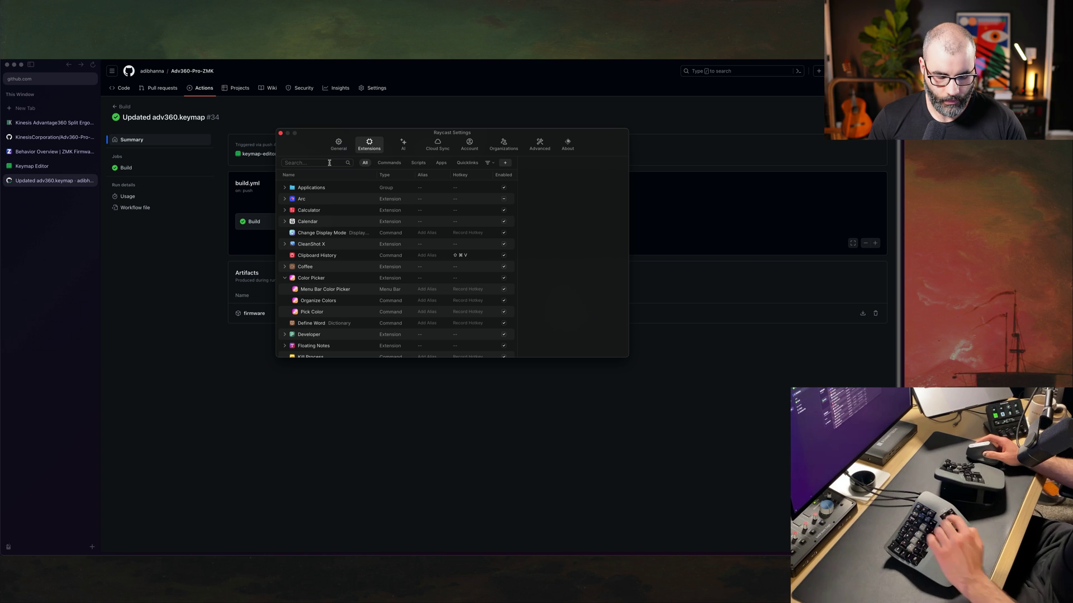
Step: Look up the hotkeys for the kitty and Arc applications in Raycast's extensions list
click(329, 164)
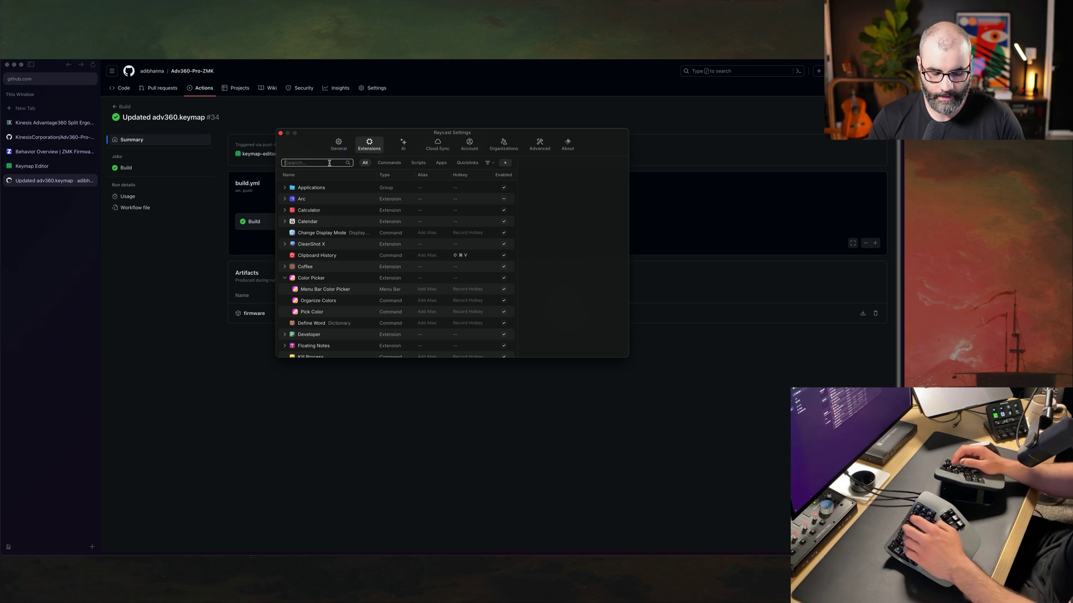
text(kitty)
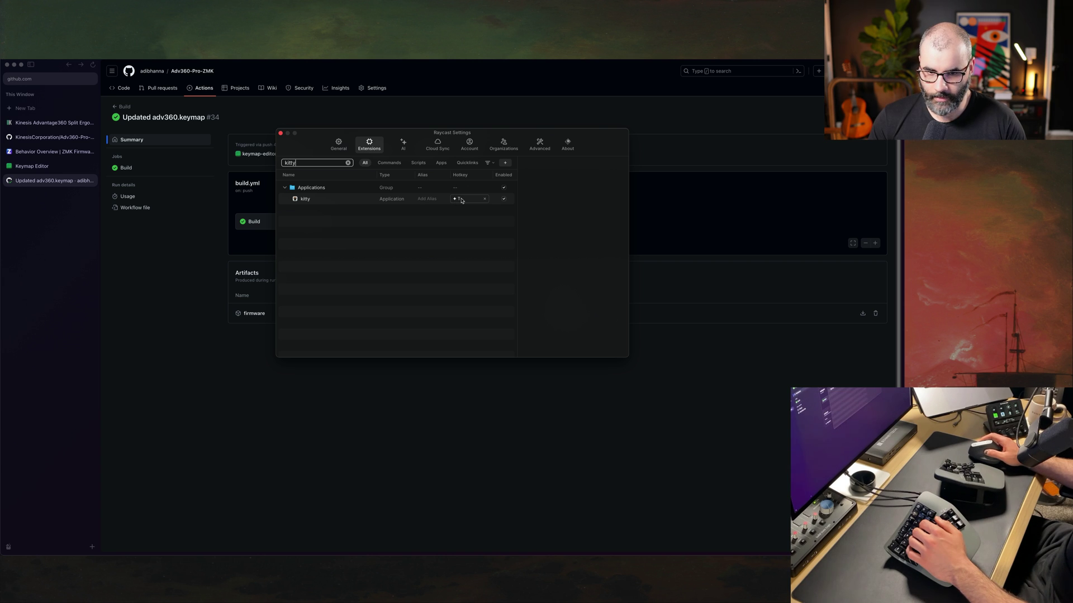
click(348, 163)
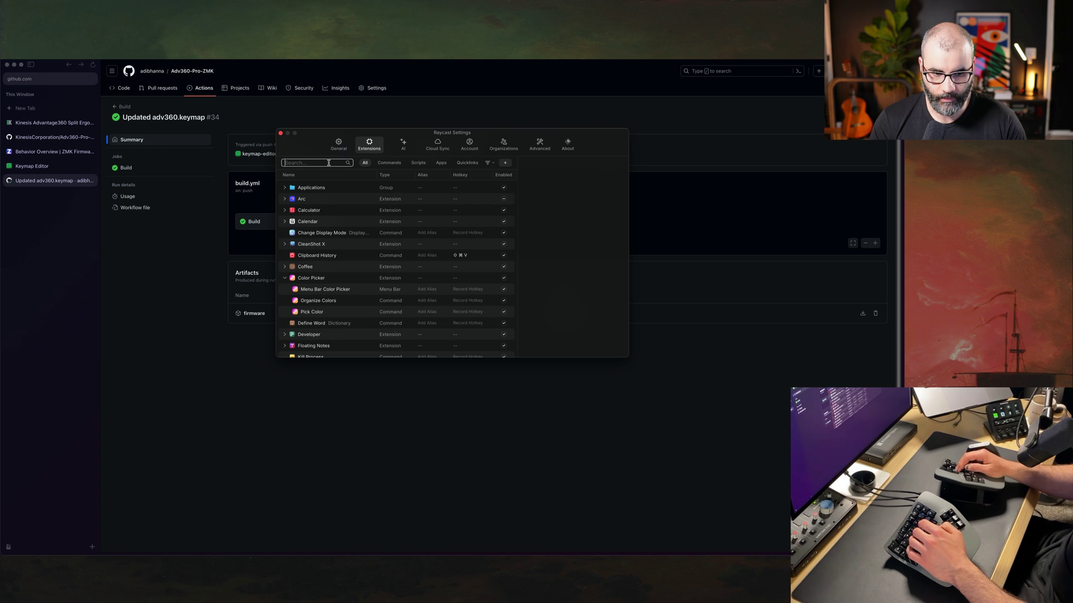
text(arc)
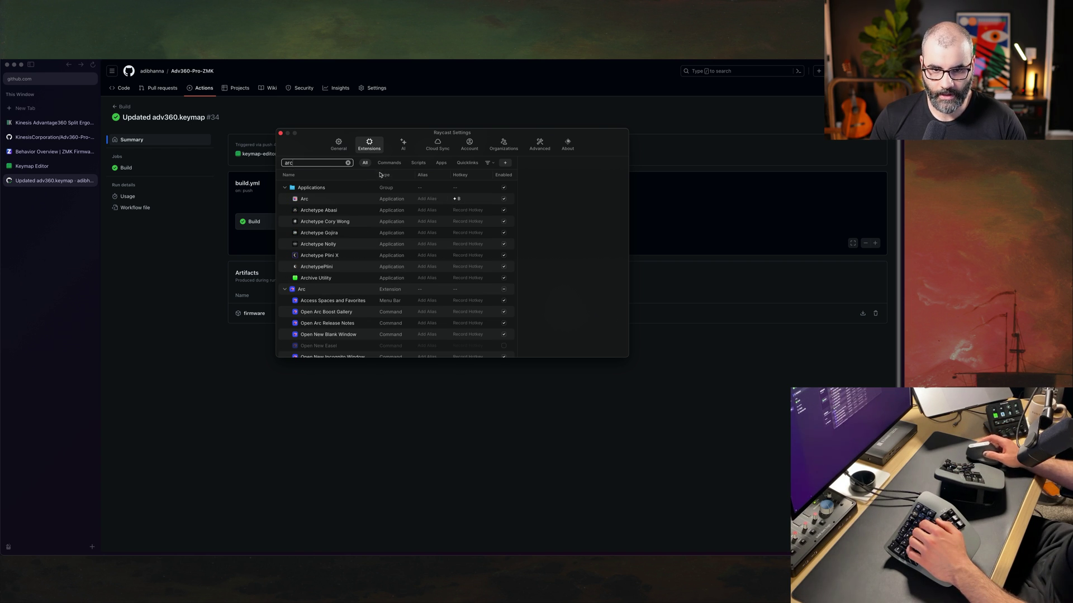
Step: Search Raycast's extensions for "window", examine the Window Management hotkeys, and close the settings
click(348, 162)
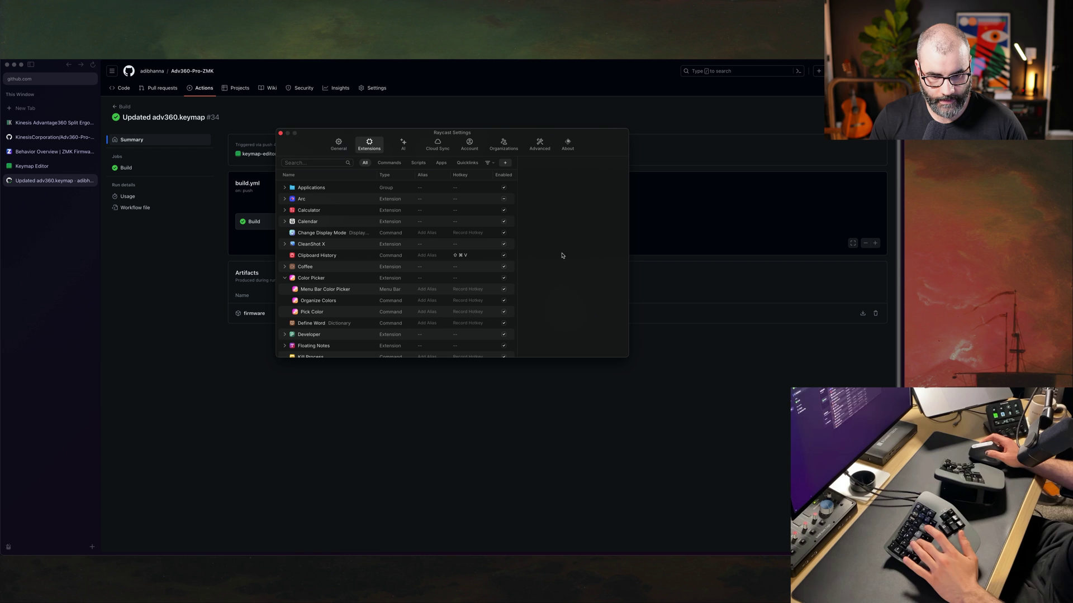
text(wi)
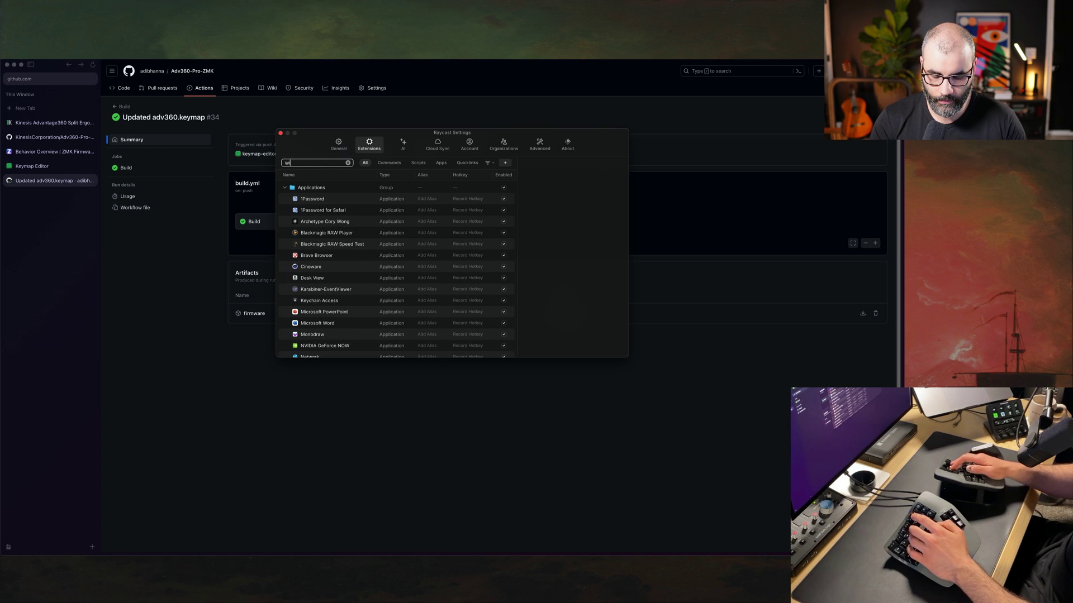
text(ndow)
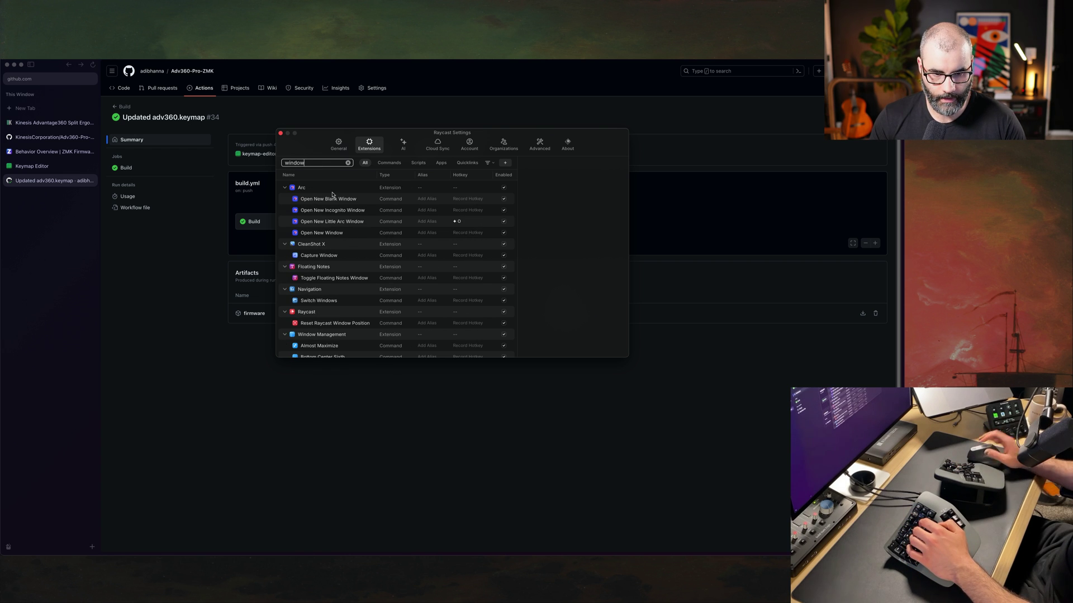
scroll(456, 306, down, 8)
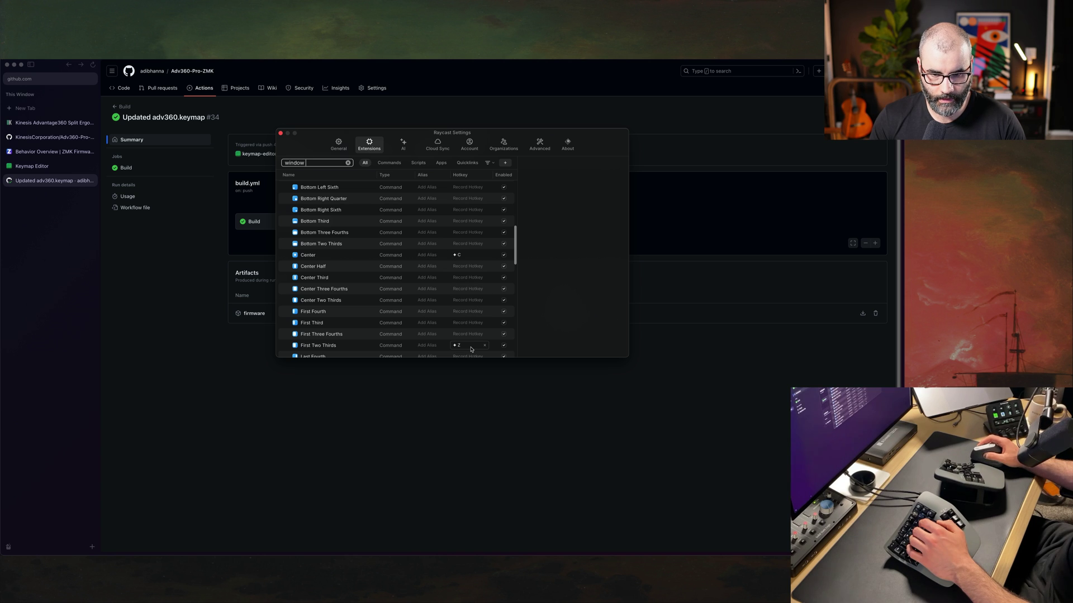
scroll(471, 349, down, 2)
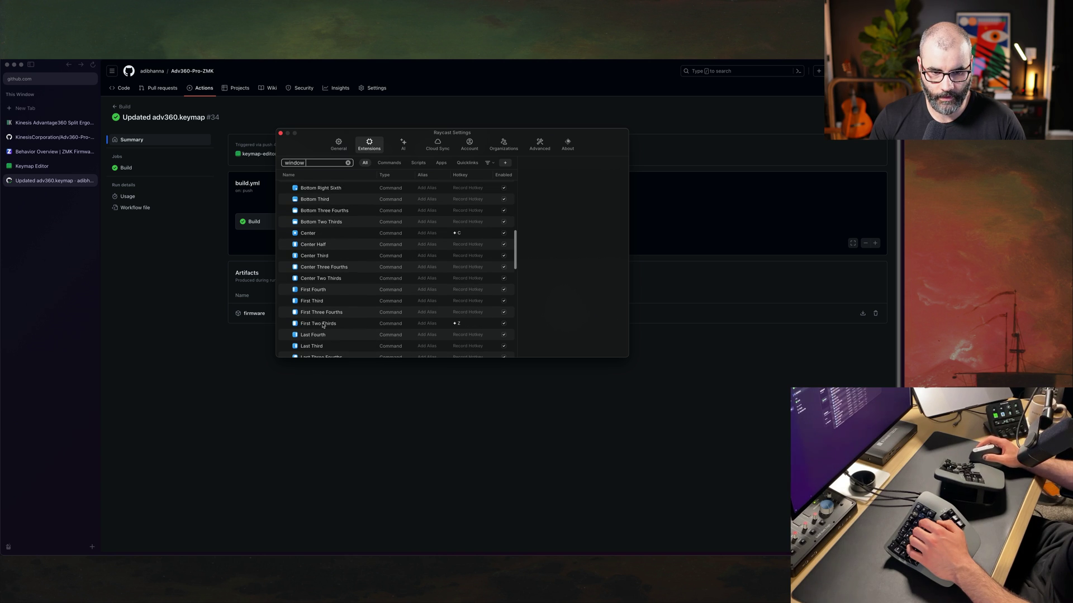
key(super+w)
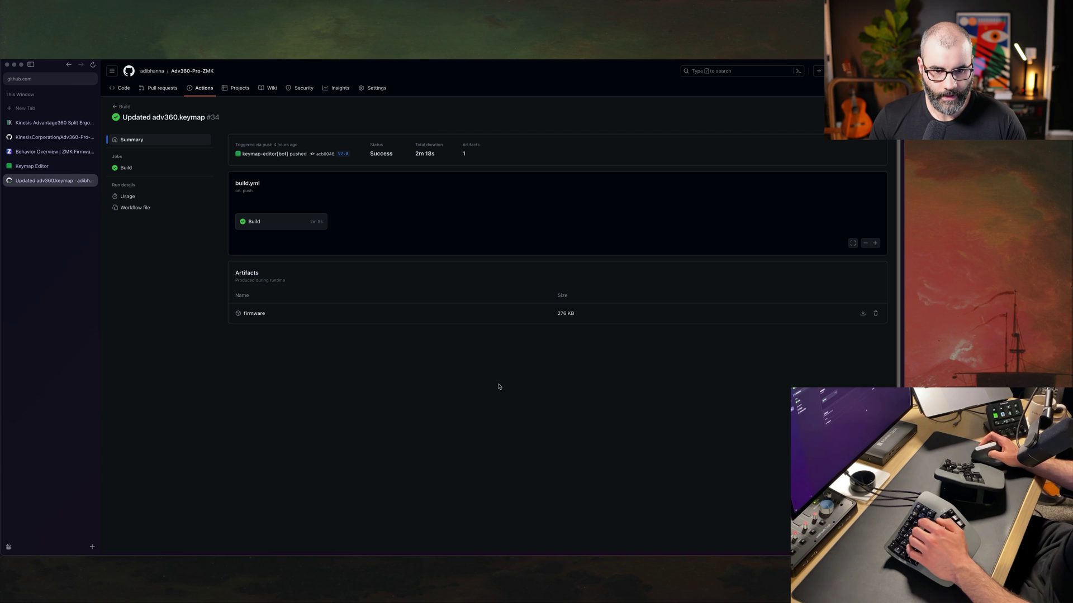
Step: Resize the browser window to the first two thirds of the screen and the Finder and terminal windows to the last two thirds
key(ctrl+alt+Left)
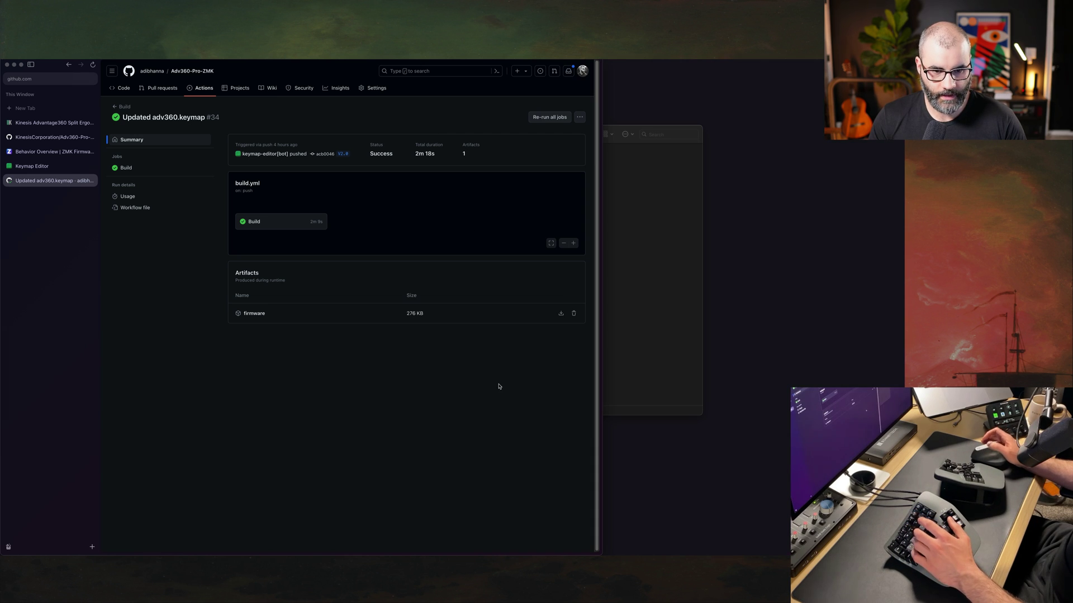
click(672, 247)
key(ctrl+alt+t)
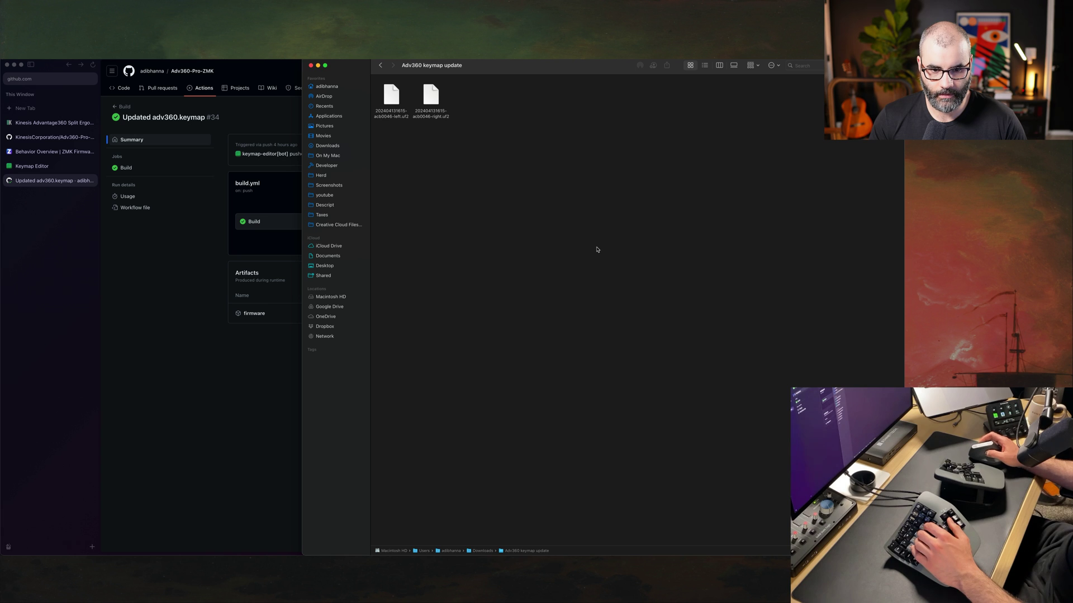
key(super+Tab)
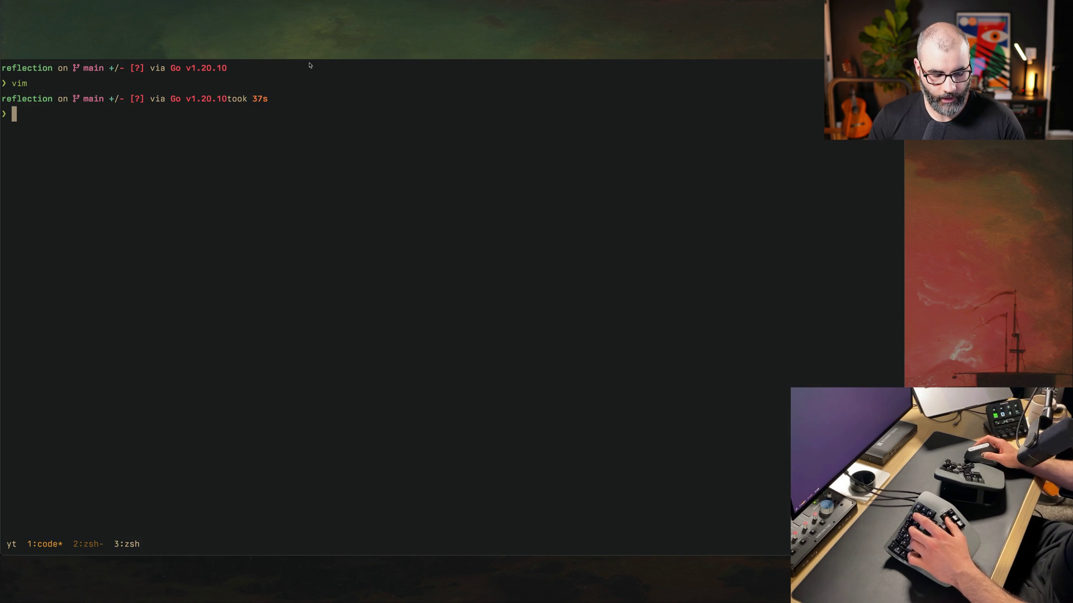
key(ctrl+alt+t)
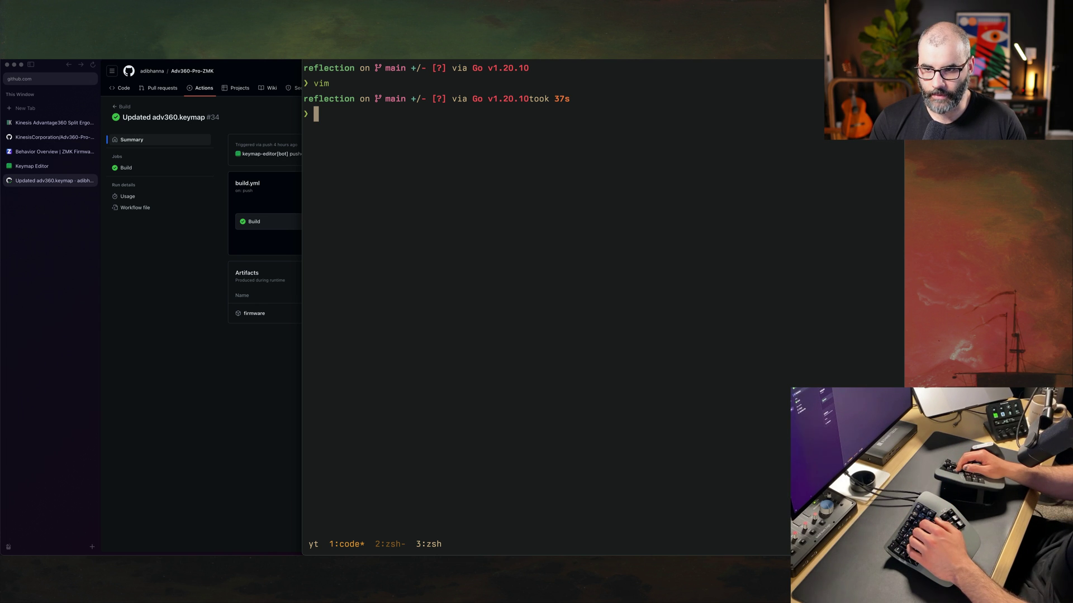
Step: Switch between the open application windows, ending on the Adv360 keymap update folder in Finder
key(super+Tab)
key(super+Tab)
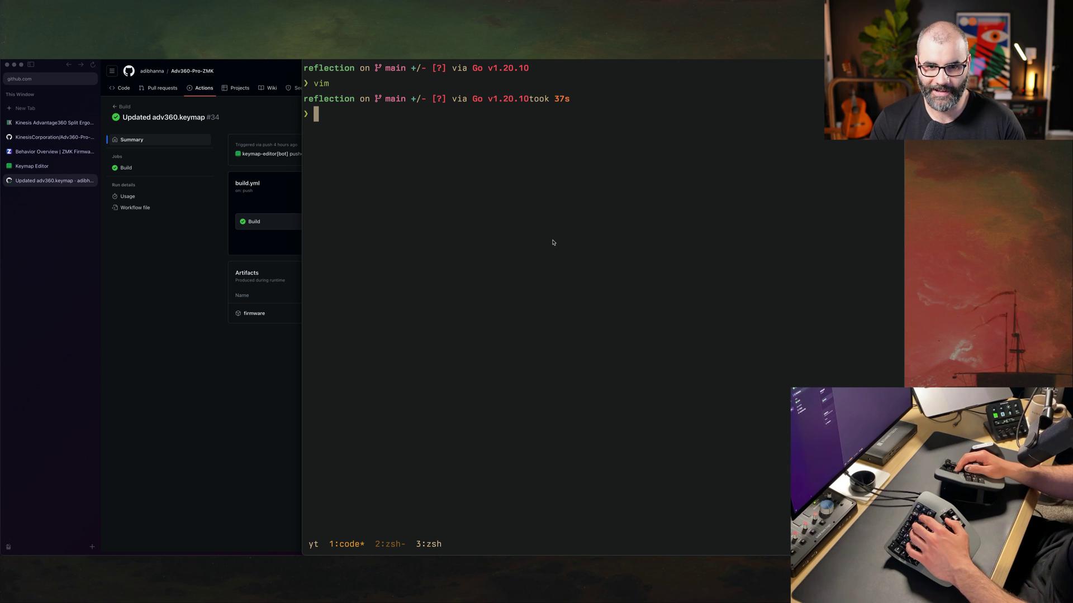
key(super+Tab)
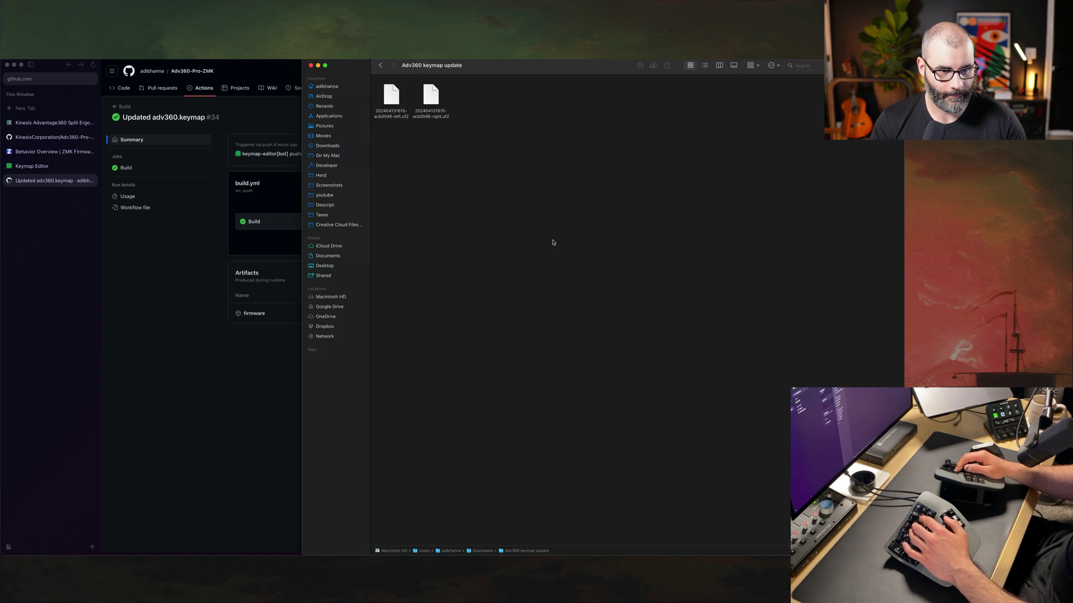
Step: Switch to the ZMK Tap-Dance documentation in the browser, visit the terminal, and return to the browser's Keymap Editor tab
key(super+Tab)
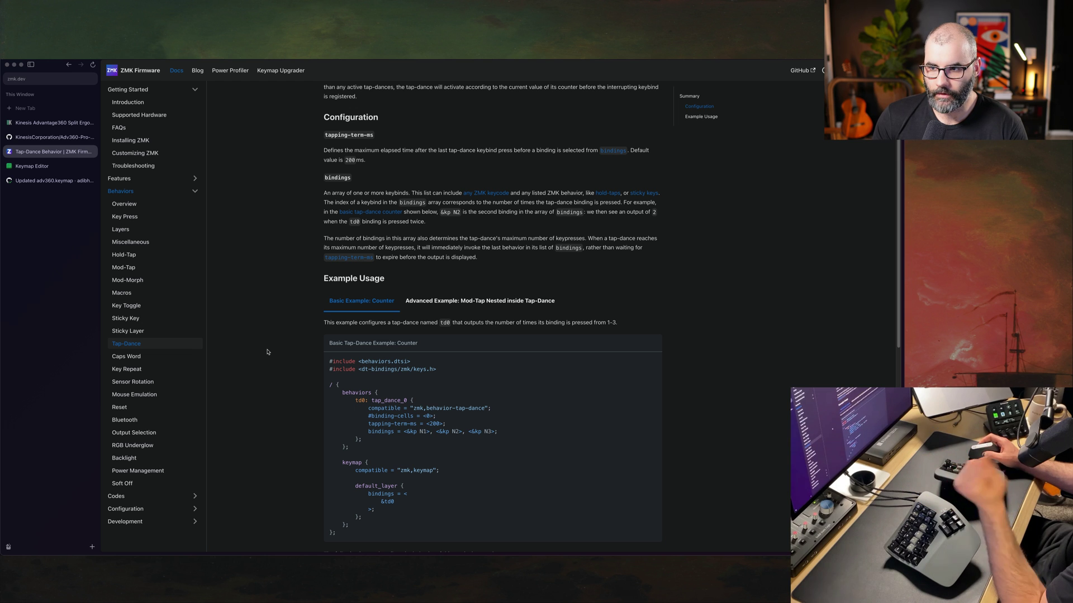
key(super+Tab)
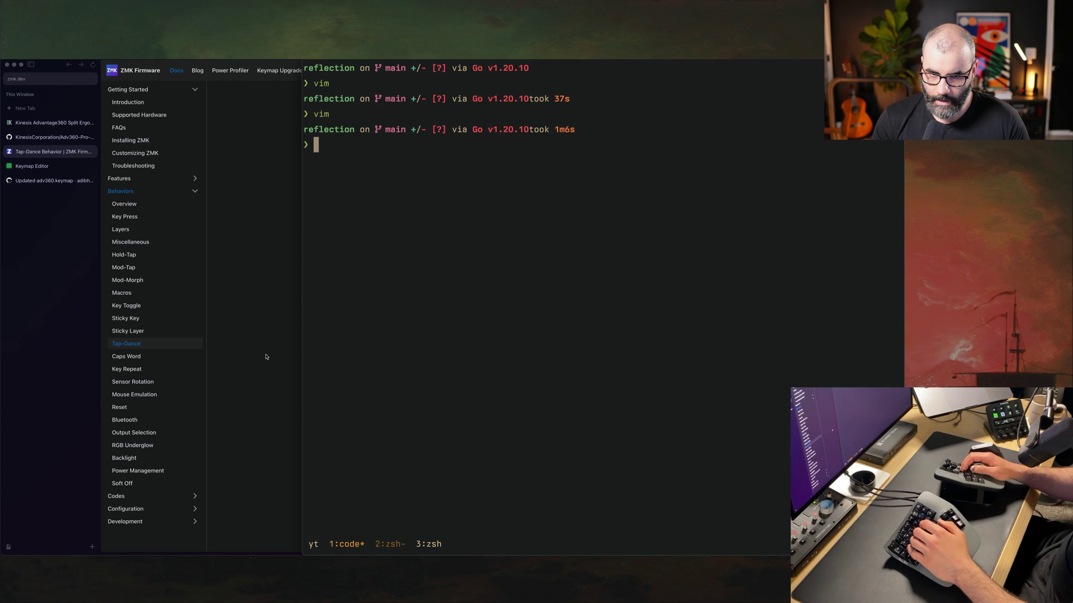
key(super+Tab)
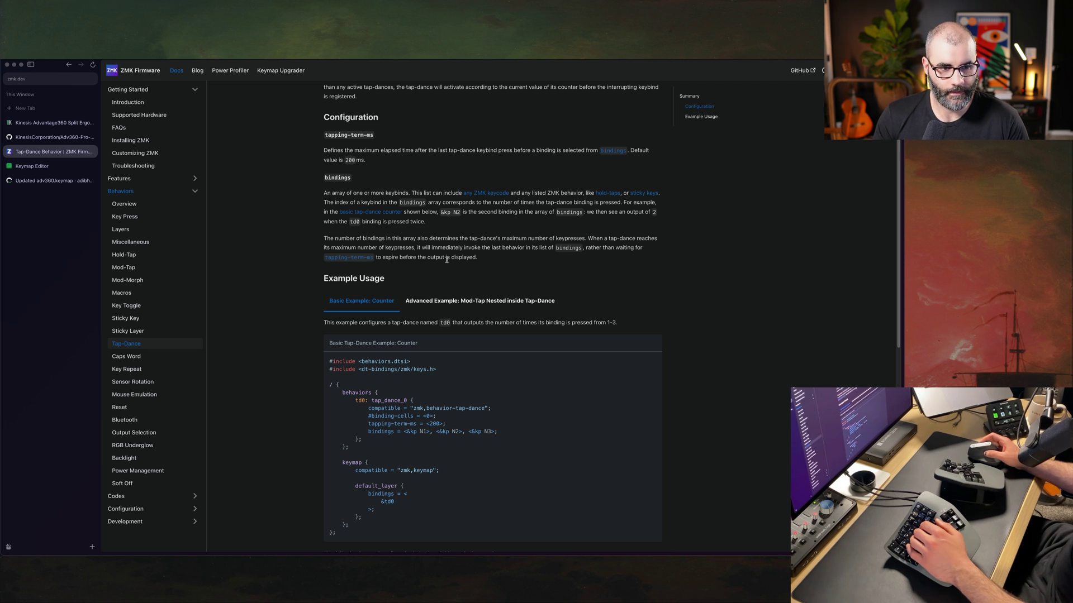
key(ctrl+Tab)
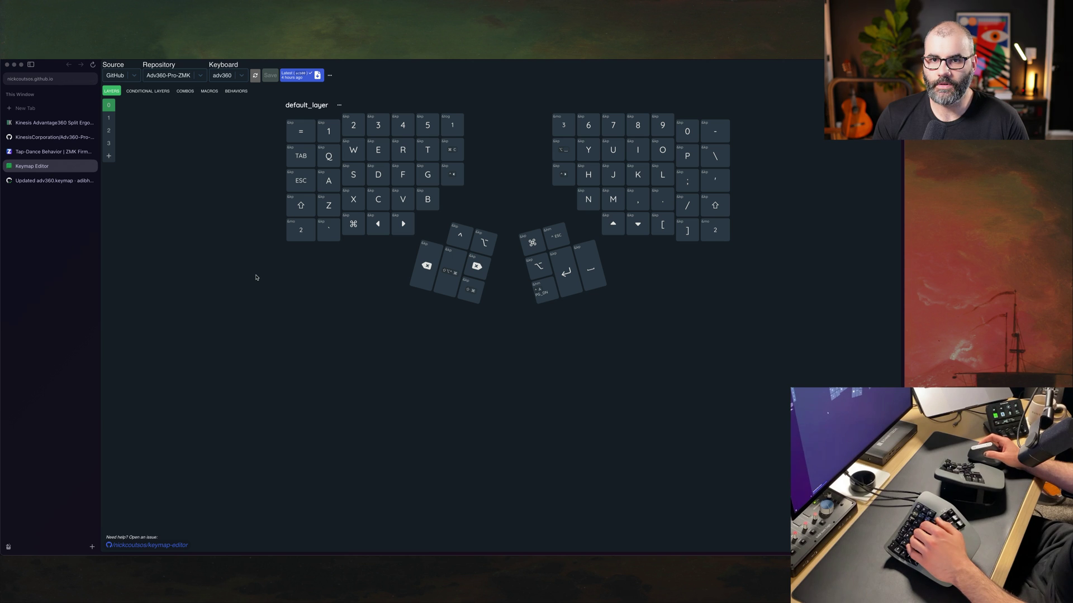